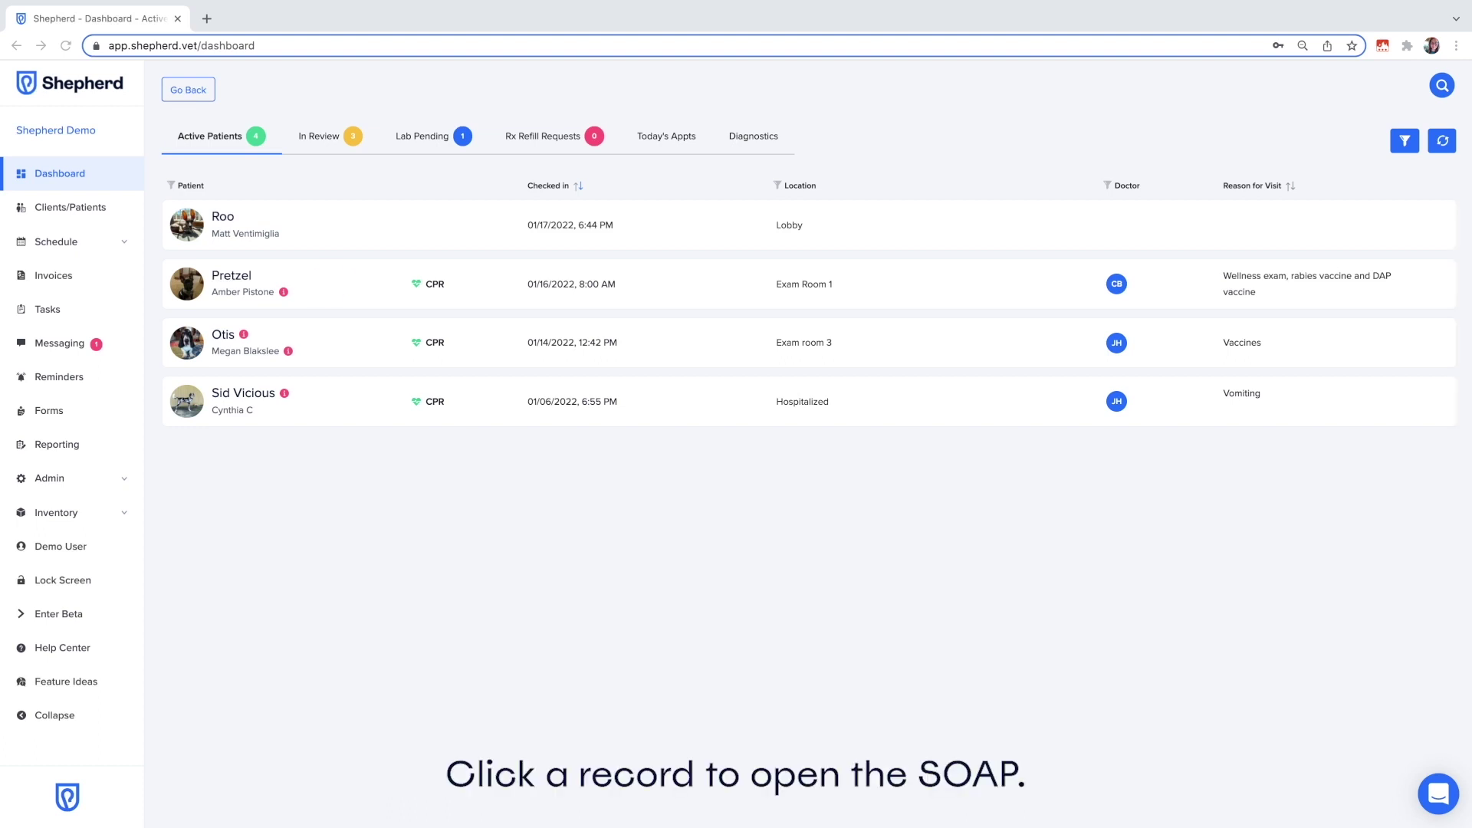
Step: Open Pretzel's SOAP record, save a fourth estimate, and view the Subjective intake notes
{"action": "left_click", "coordinate": [328, 283]}
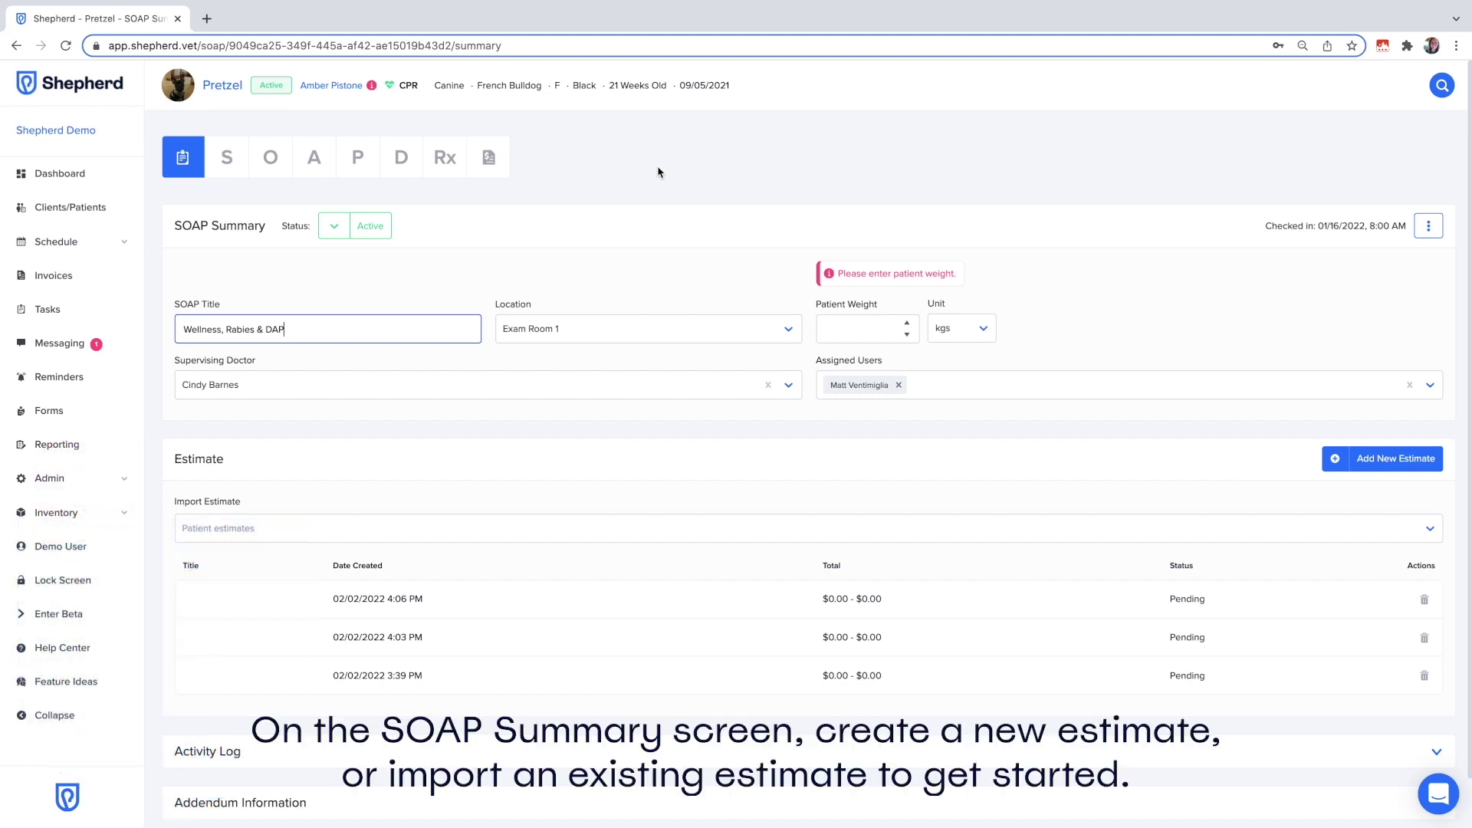
{"action": "left_click", "coordinate": [1362, 458]}
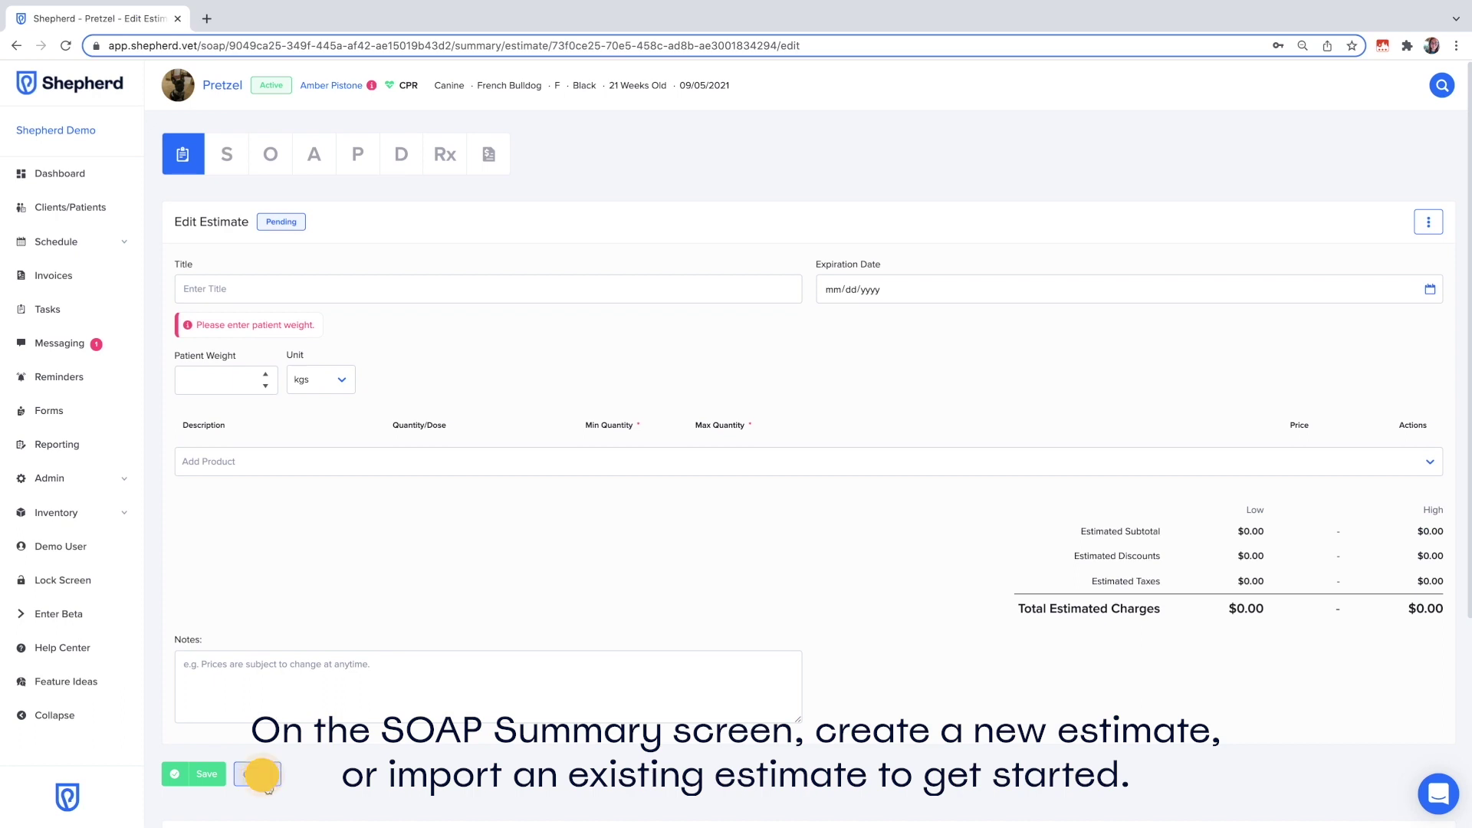
{"action": "left_click", "coordinate": [258, 774]}
{"action": "left_click", "coordinate": [227, 158]}
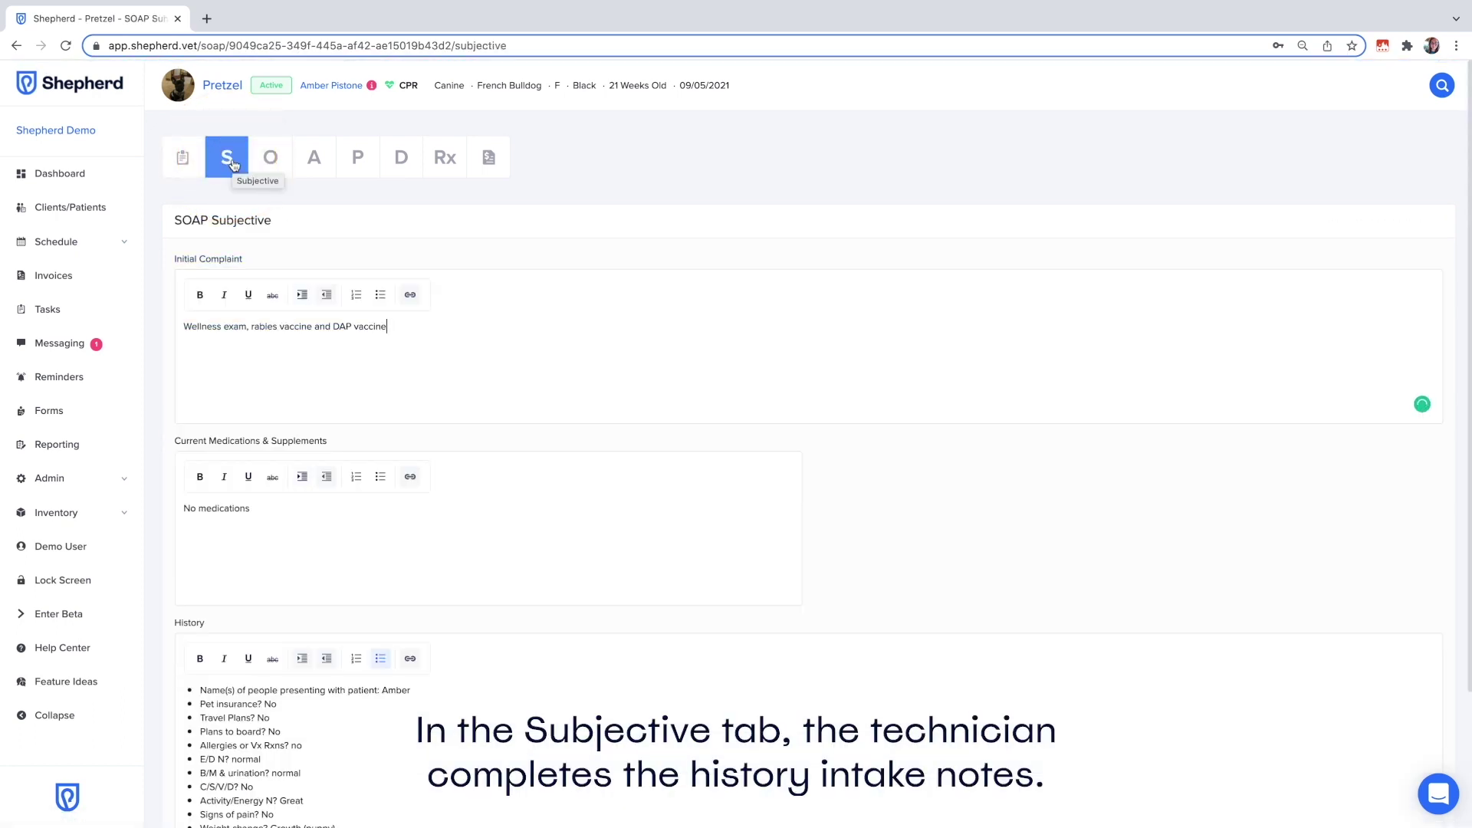
{"action": "scroll", "coordinate": [563, 520], "scroll_direction": "down", "scroll_amount": 2}
{"action": "scroll", "coordinate": [542, 516], "scroll_direction": "up", "scroll_amount": 2}
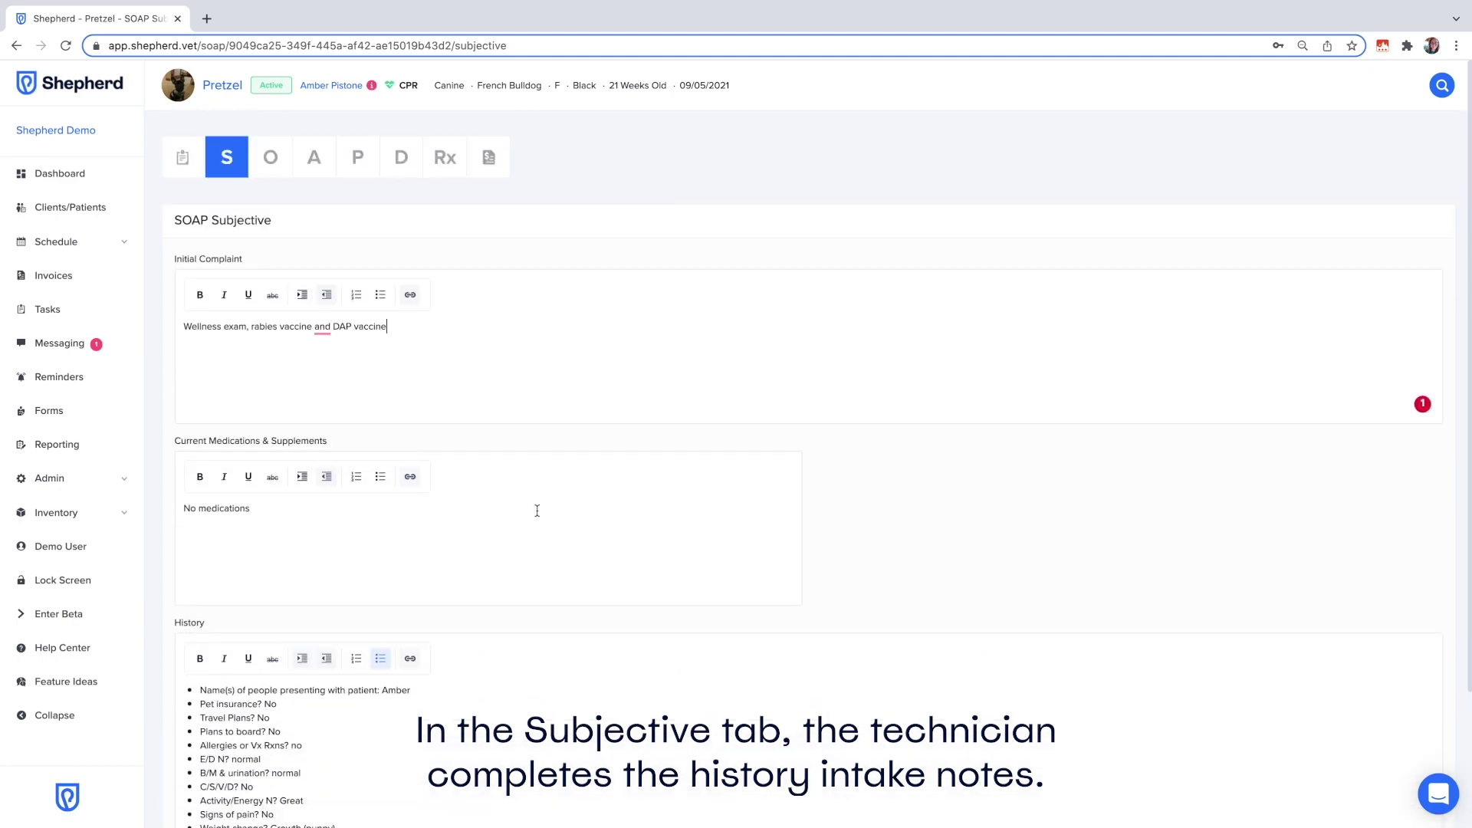
Step: Save a new vitals entry in Pretzel's Objective section
{"action": "left_click", "coordinate": [271, 158]}
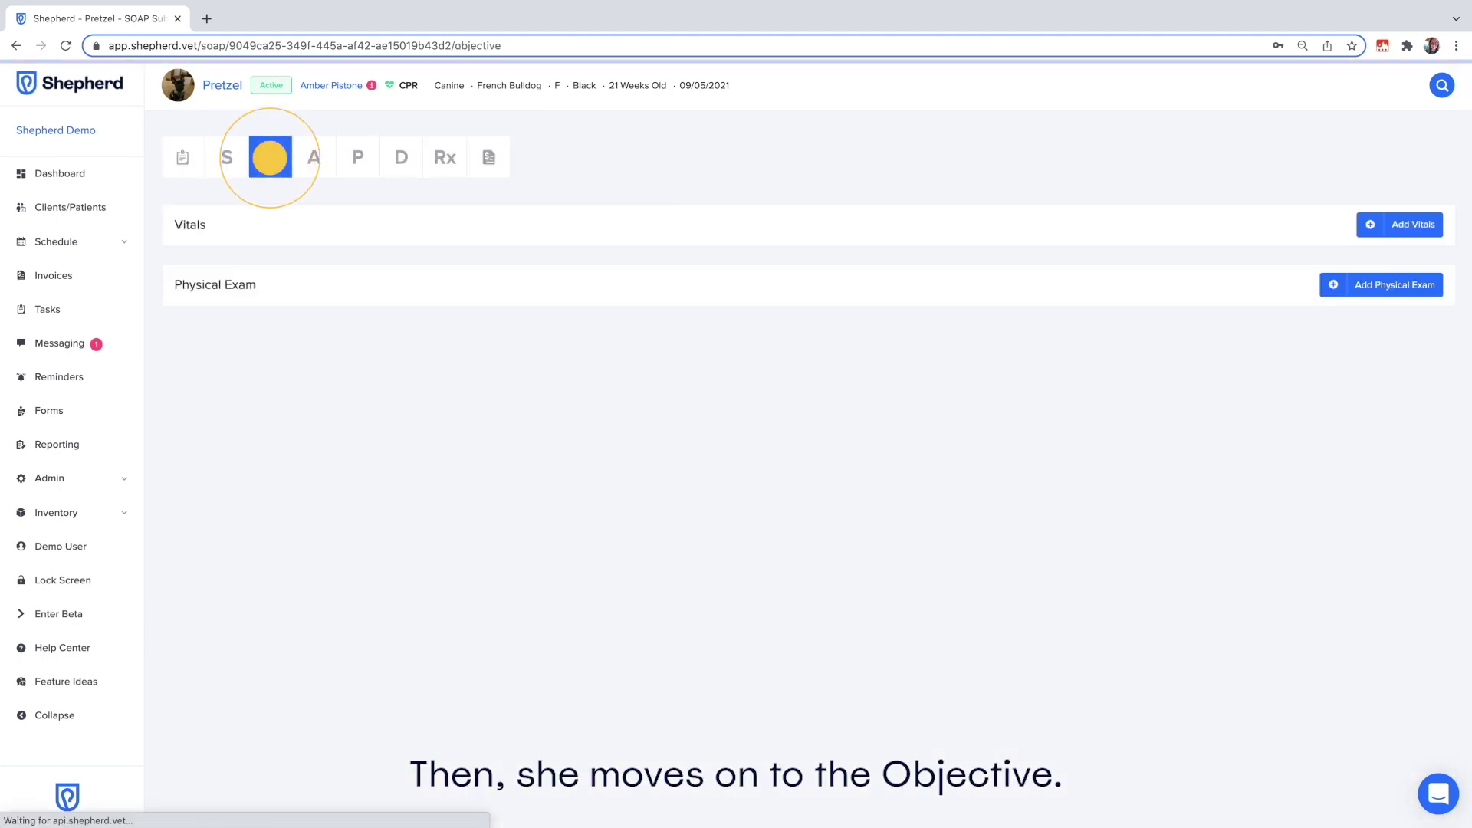
{"action": "left_click", "coordinate": [1372, 221]}
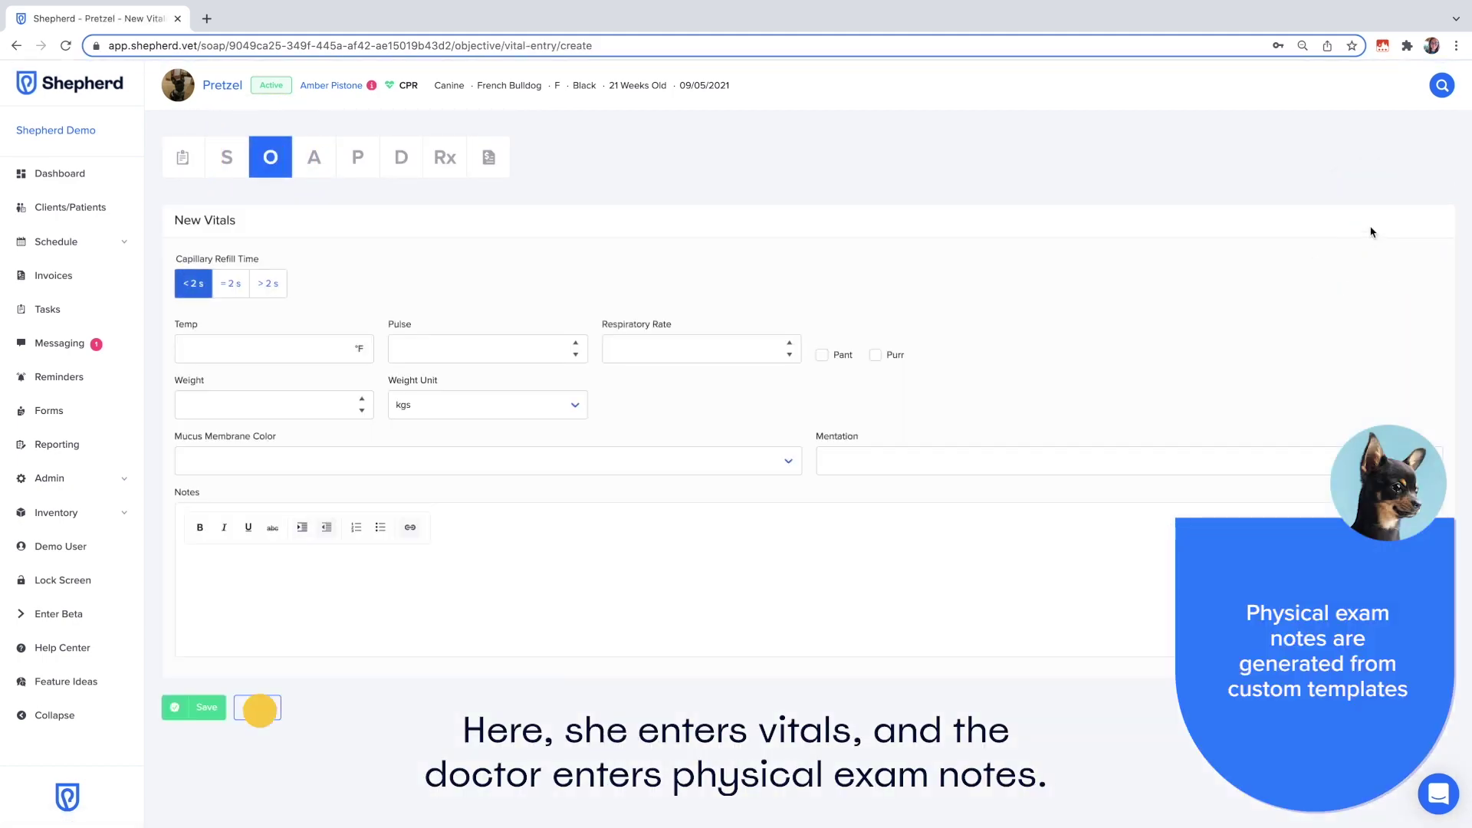
{"action": "left_click", "coordinate": [259, 709]}
Step: Save a physical exam with every body system recorded as normal
{"action": "left_click", "coordinate": [1386, 287]}
{"action": "scroll", "coordinate": [431, 403], "scroll_direction": "down", "scroll_amount": 2}
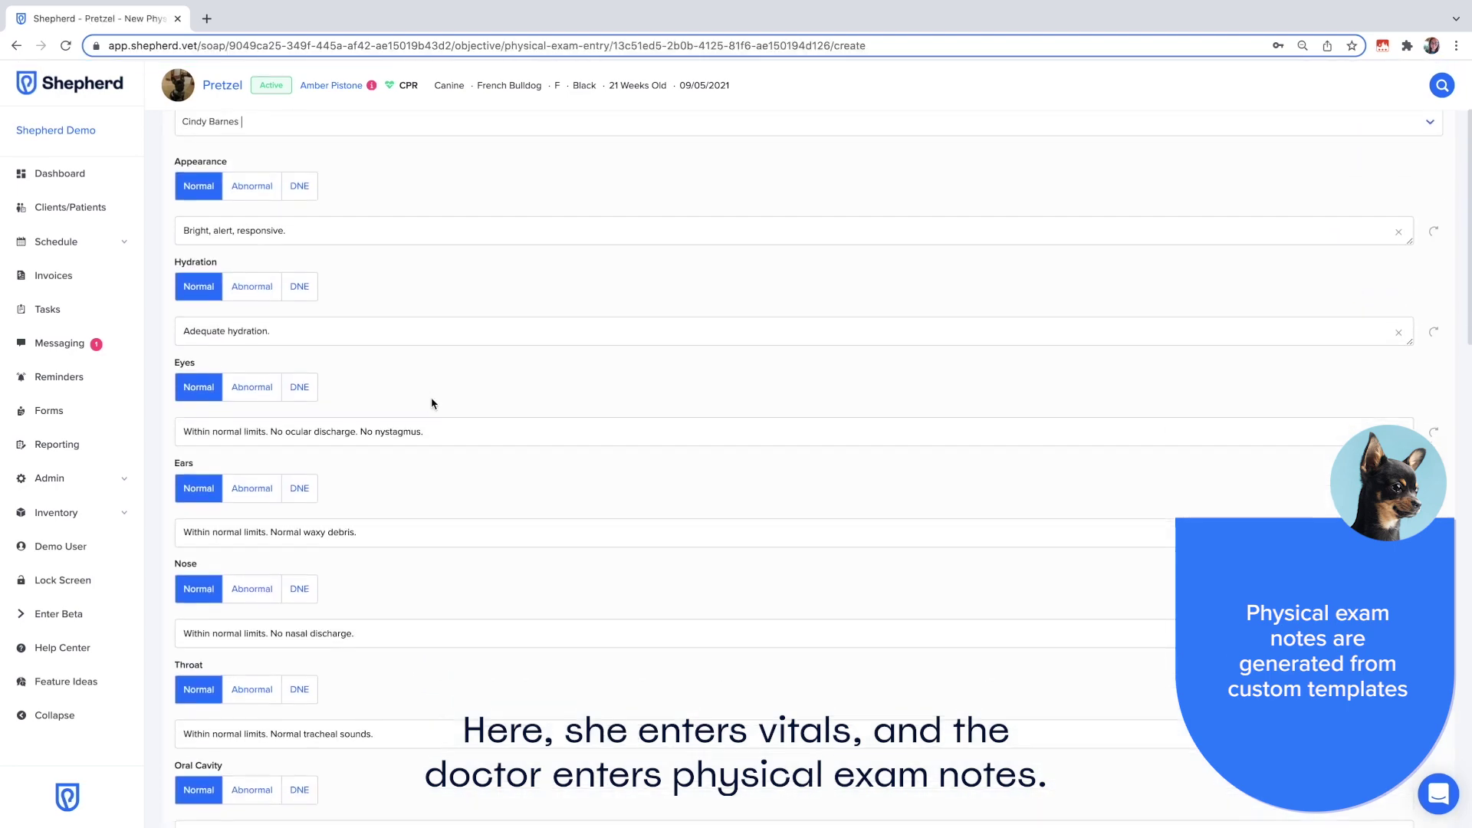
{"action": "scroll", "coordinate": [431, 403], "scroll_direction": "down", "scroll_amount": 5}
{"action": "scroll", "coordinate": [432, 403], "scroll_direction": "down", "scroll_amount": 5}
{"action": "left_click", "coordinate": [190, 748]}
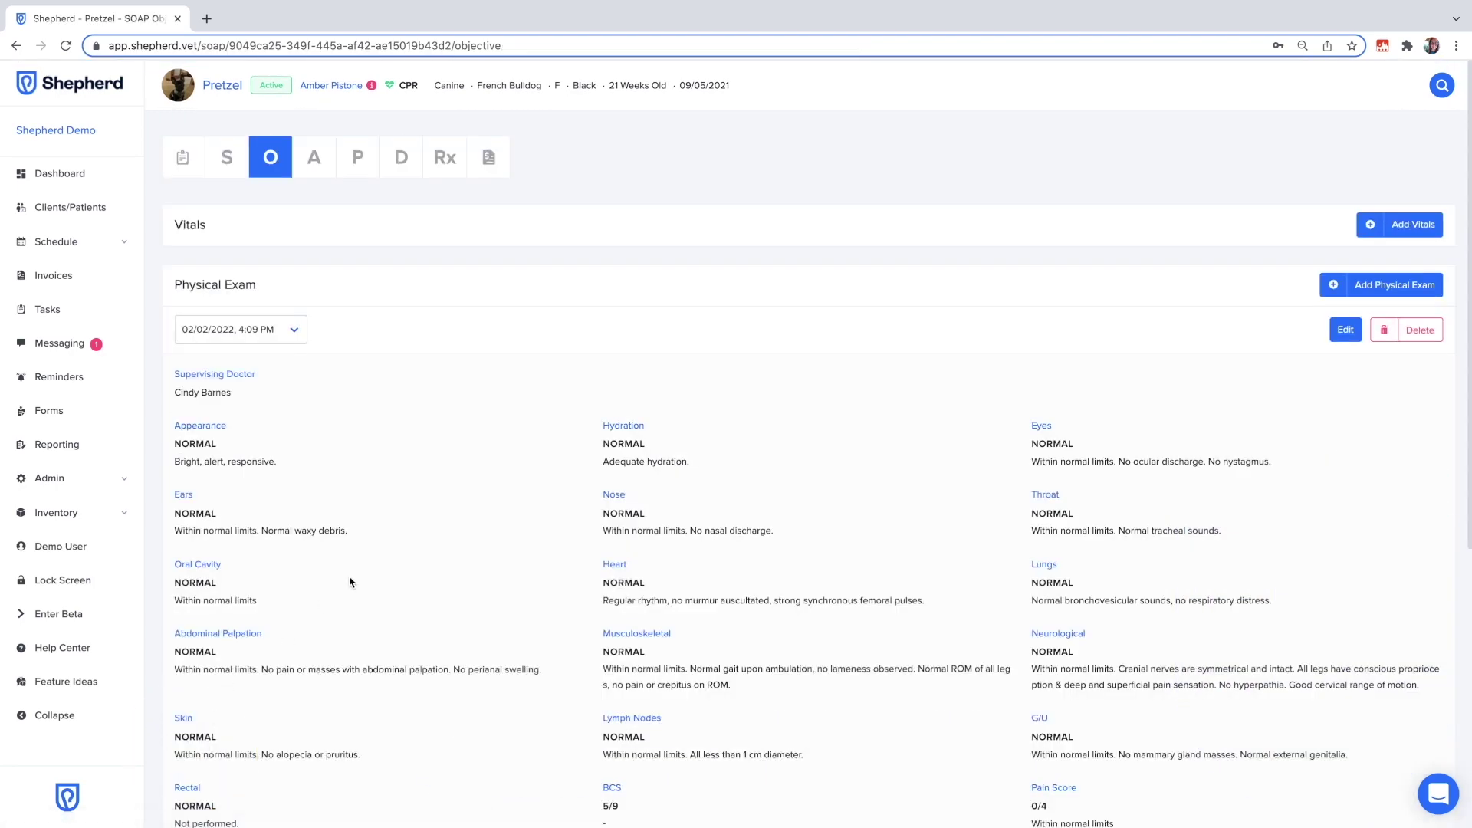
{"action": "left_click", "coordinate": [314, 158]}
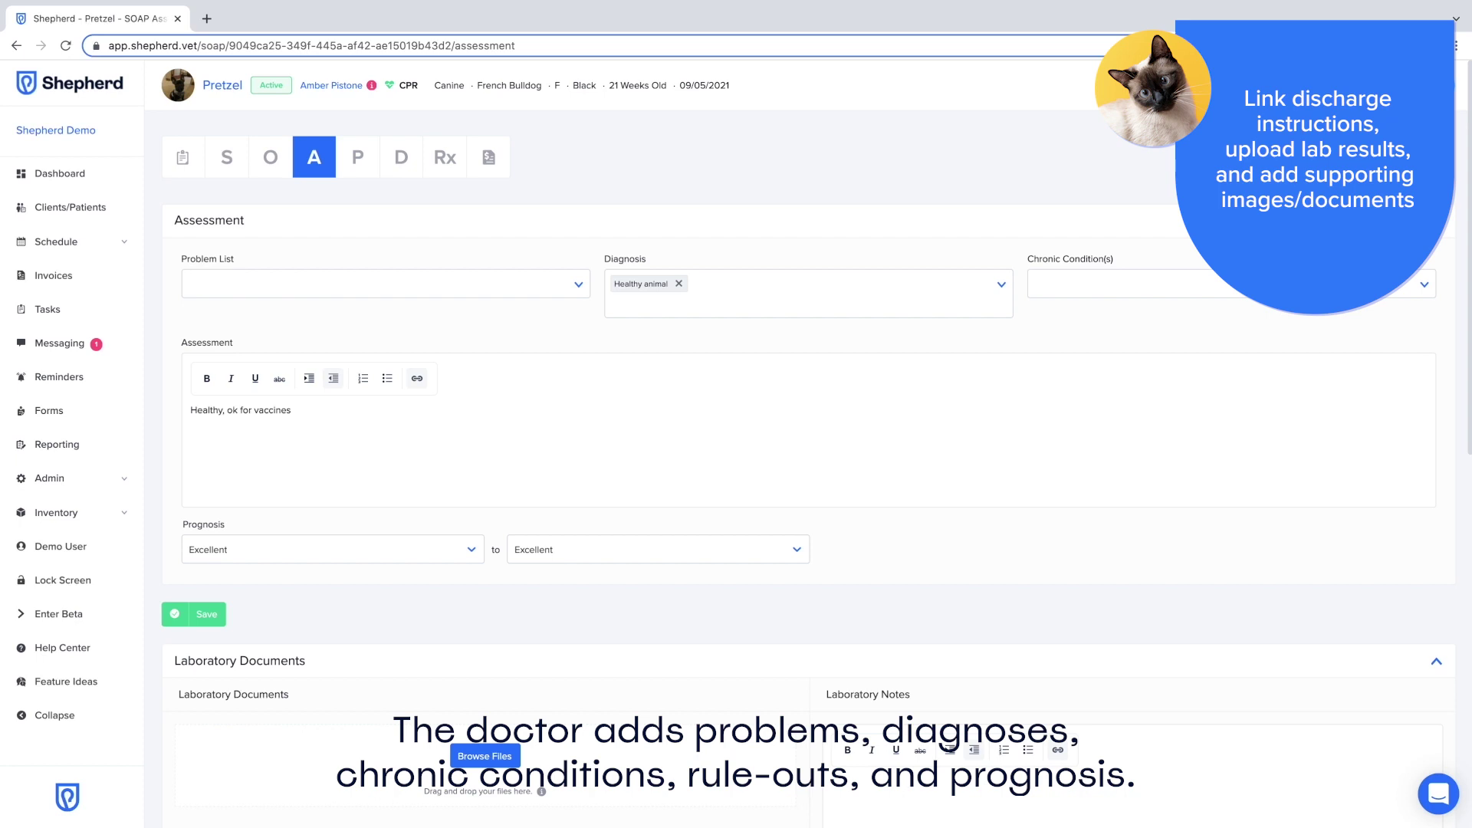
{"action": "scroll", "coordinate": [655, 666], "scroll_direction": "down", "scroll_amount": 2}
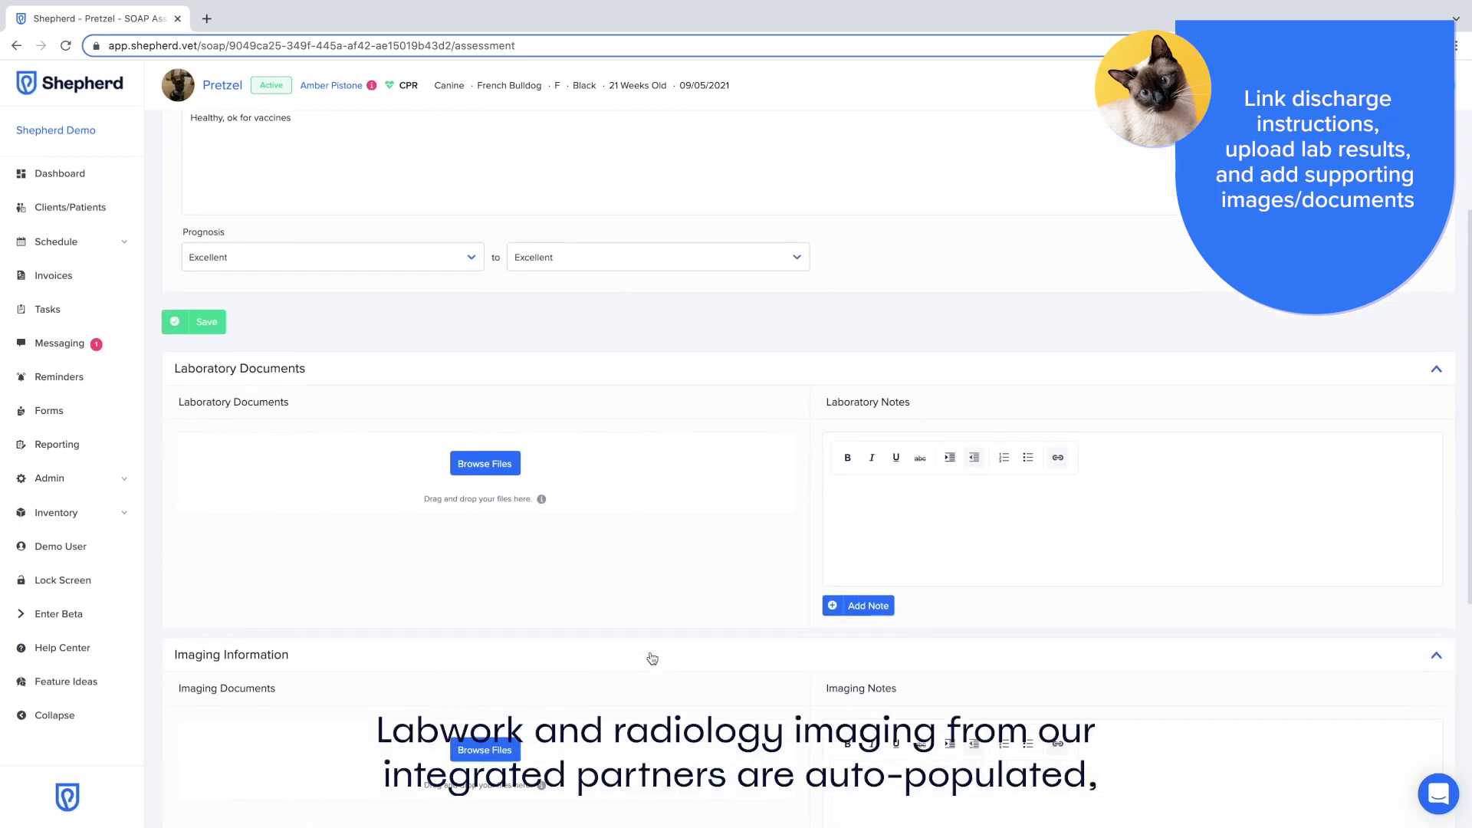
{"action": "scroll", "coordinate": [652, 655], "scroll_direction": "down", "scroll_amount": 2}
{"action": "scroll", "coordinate": [650, 653], "scroll_direction": "down", "scroll_amount": 2}
{"action": "scroll", "coordinate": [652, 648], "scroll_direction": "down", "scroll_amount": 2}
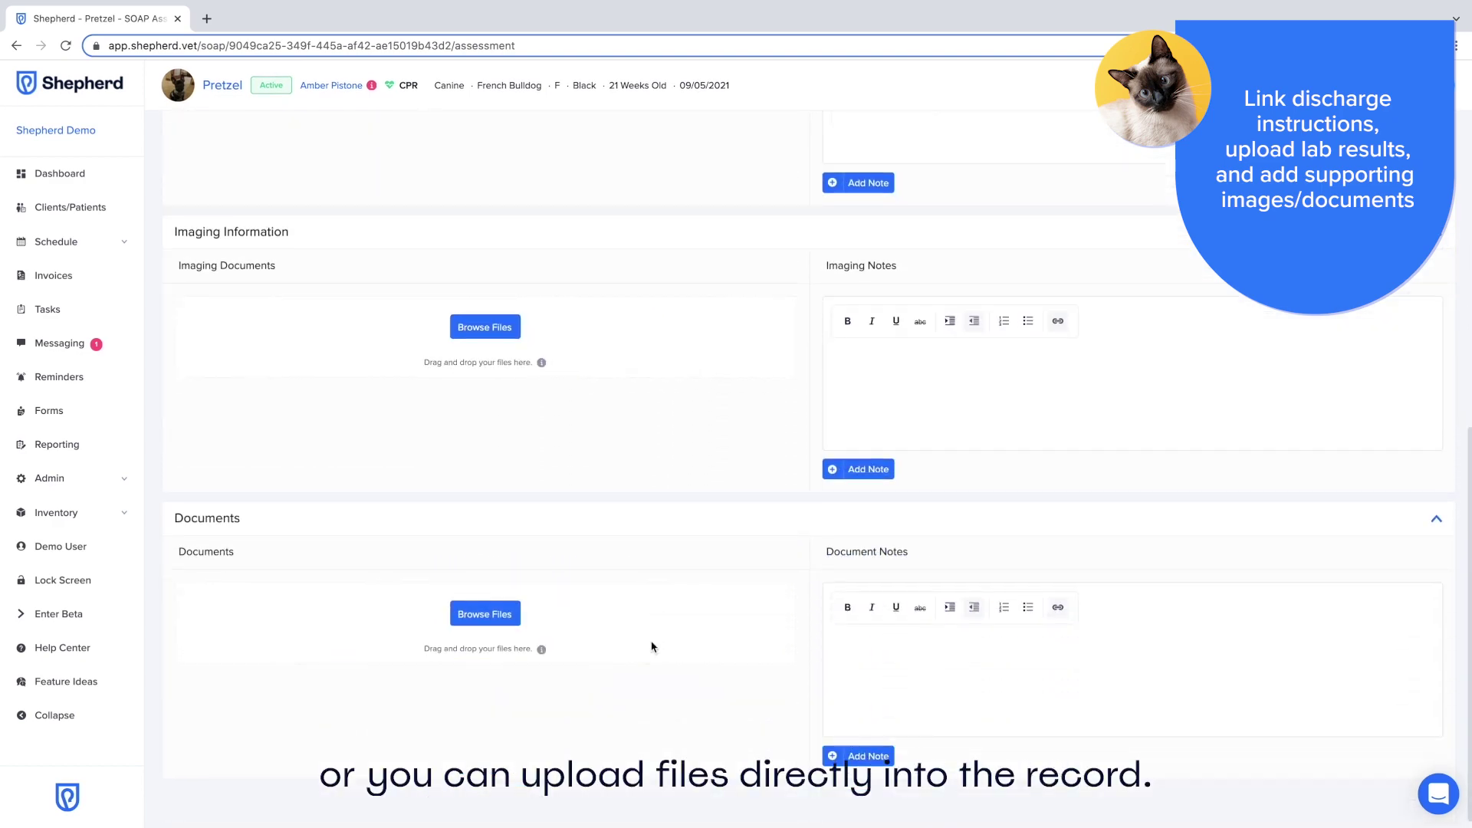
{"action": "scroll", "coordinate": [644, 637], "scroll_direction": "up", "scroll_amount": 10}
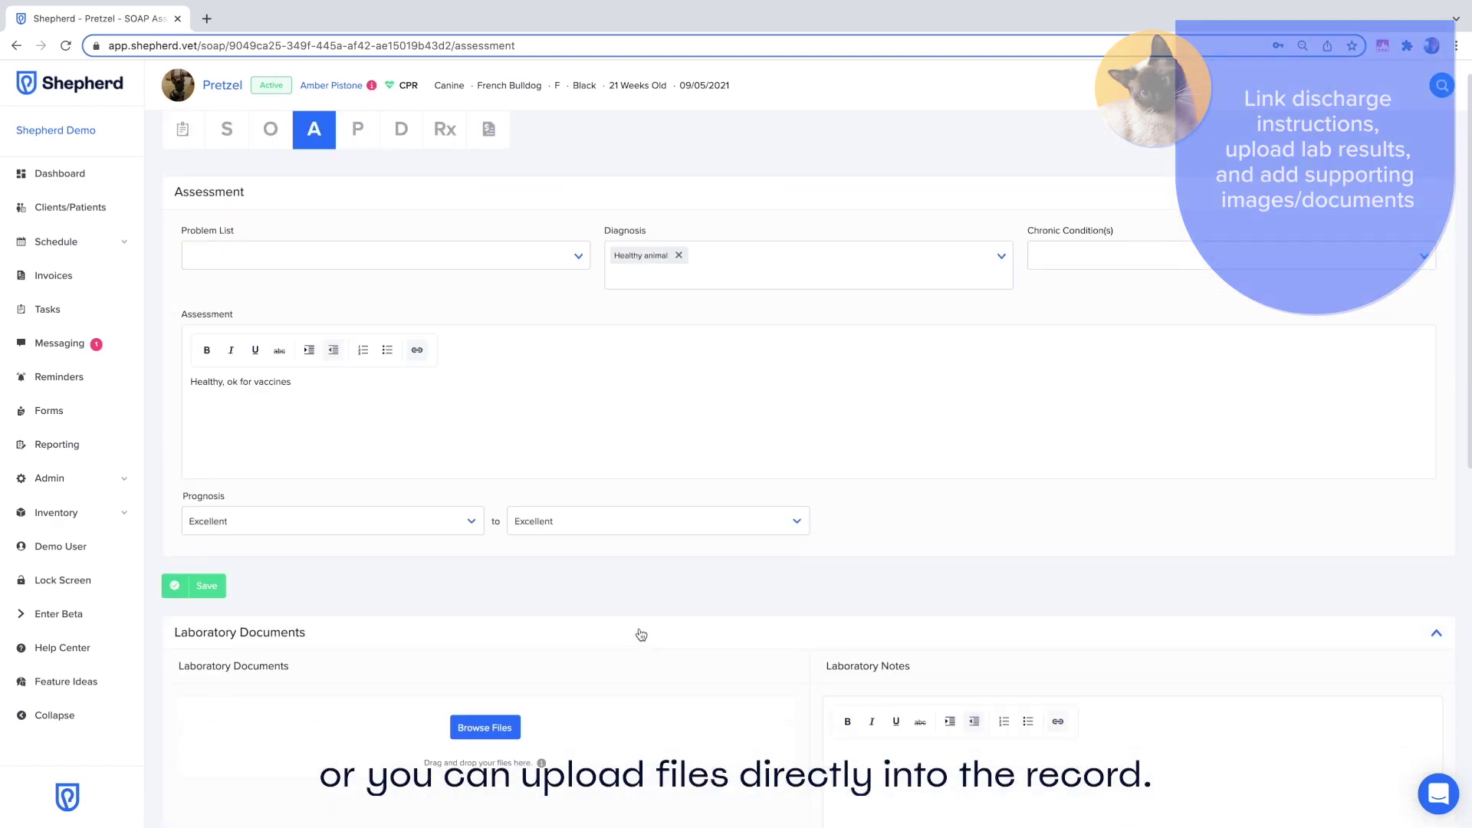
Step: Order the Wellness Exam and Rabies Vaccine 1 year in Pretzel's Plan
{"action": "left_click", "coordinate": [358, 156]}
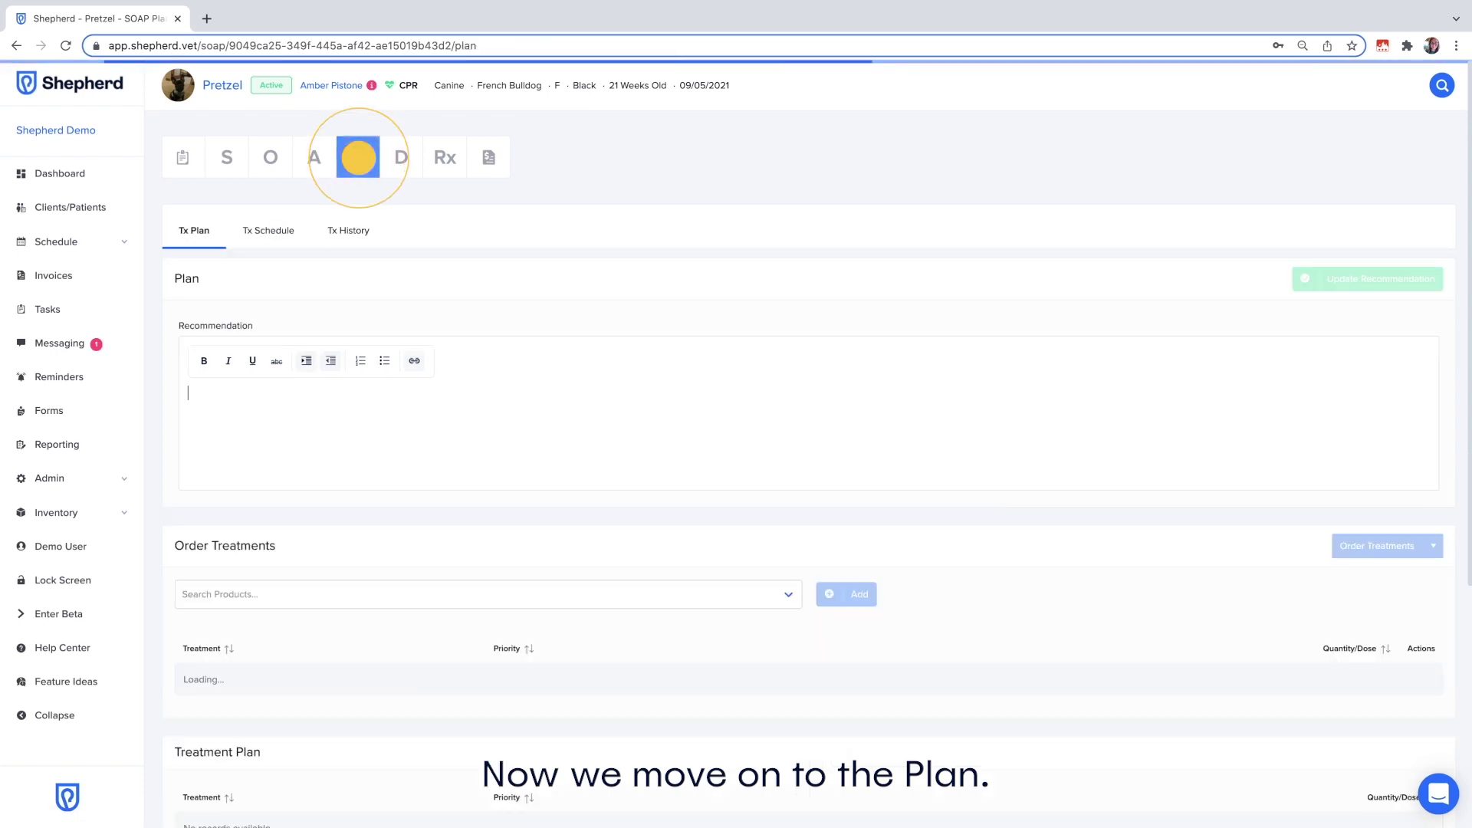
{"action": "type", "text": "rab"}
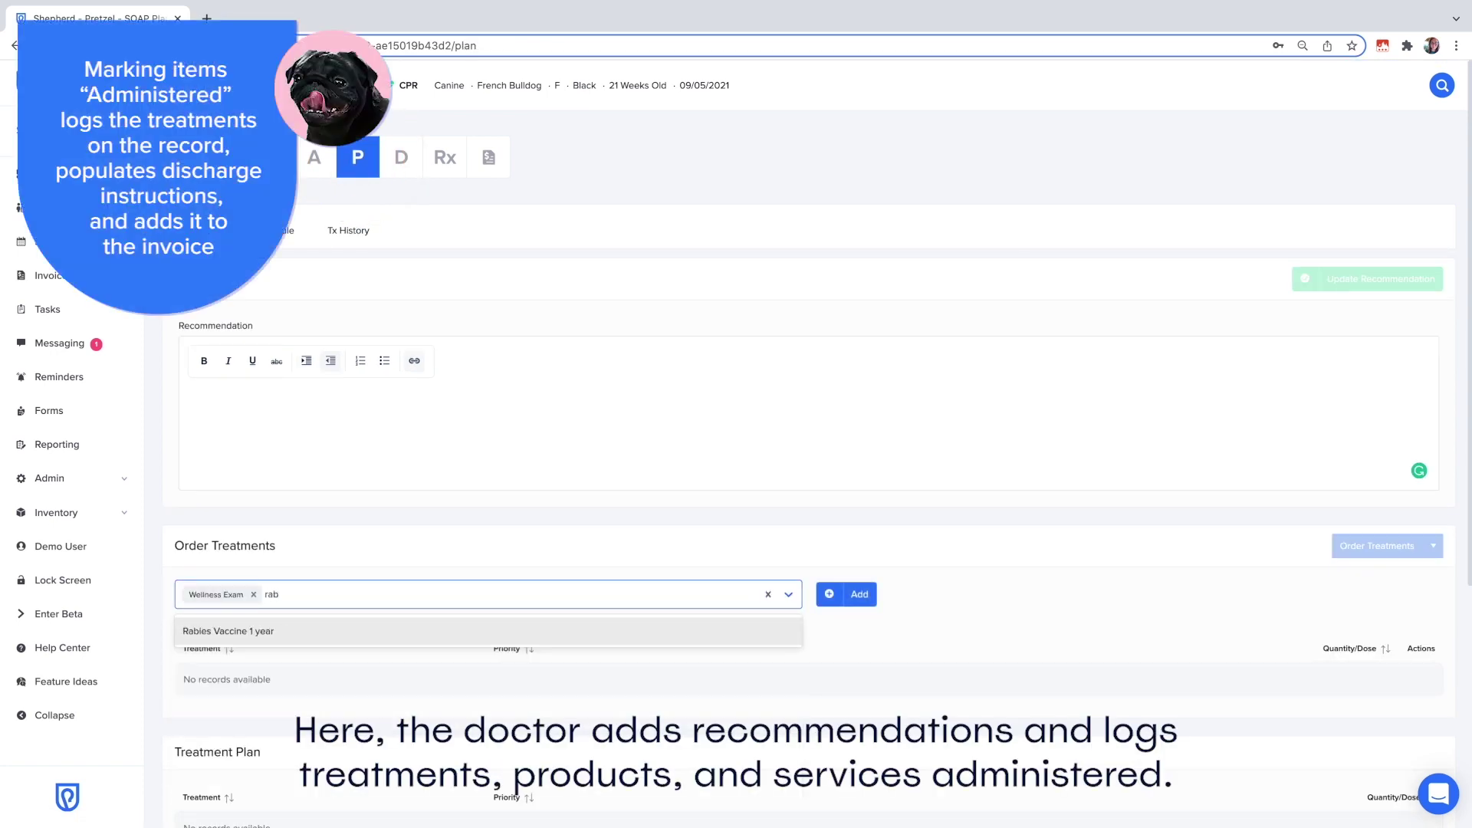
{"action": "left_click", "coordinate": [231, 630]}
{"action": "left_click", "coordinate": [846, 593]}
{"action": "scroll", "coordinate": [847, 591], "scroll_direction": "down", "scroll_amount": 1}
Step: Mark both treatments administered and inspect the rabies entry in treatment history
{"action": "left_click", "coordinate": [1382, 526]}
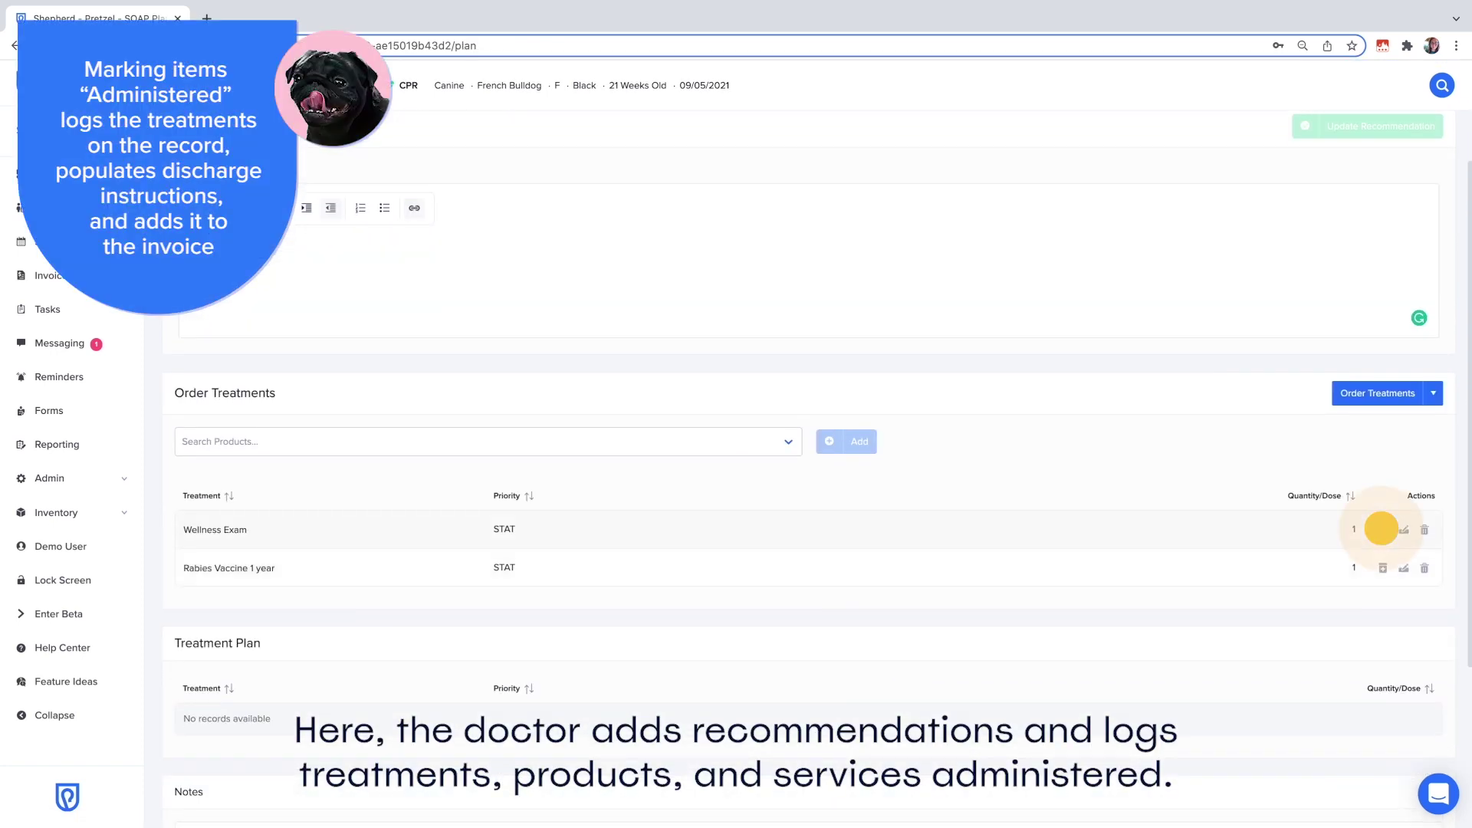
{"action": "scroll", "coordinate": [581, 371], "scroll_direction": "up", "scroll_amount": 2}
{"action": "left_click", "coordinate": [349, 230]}
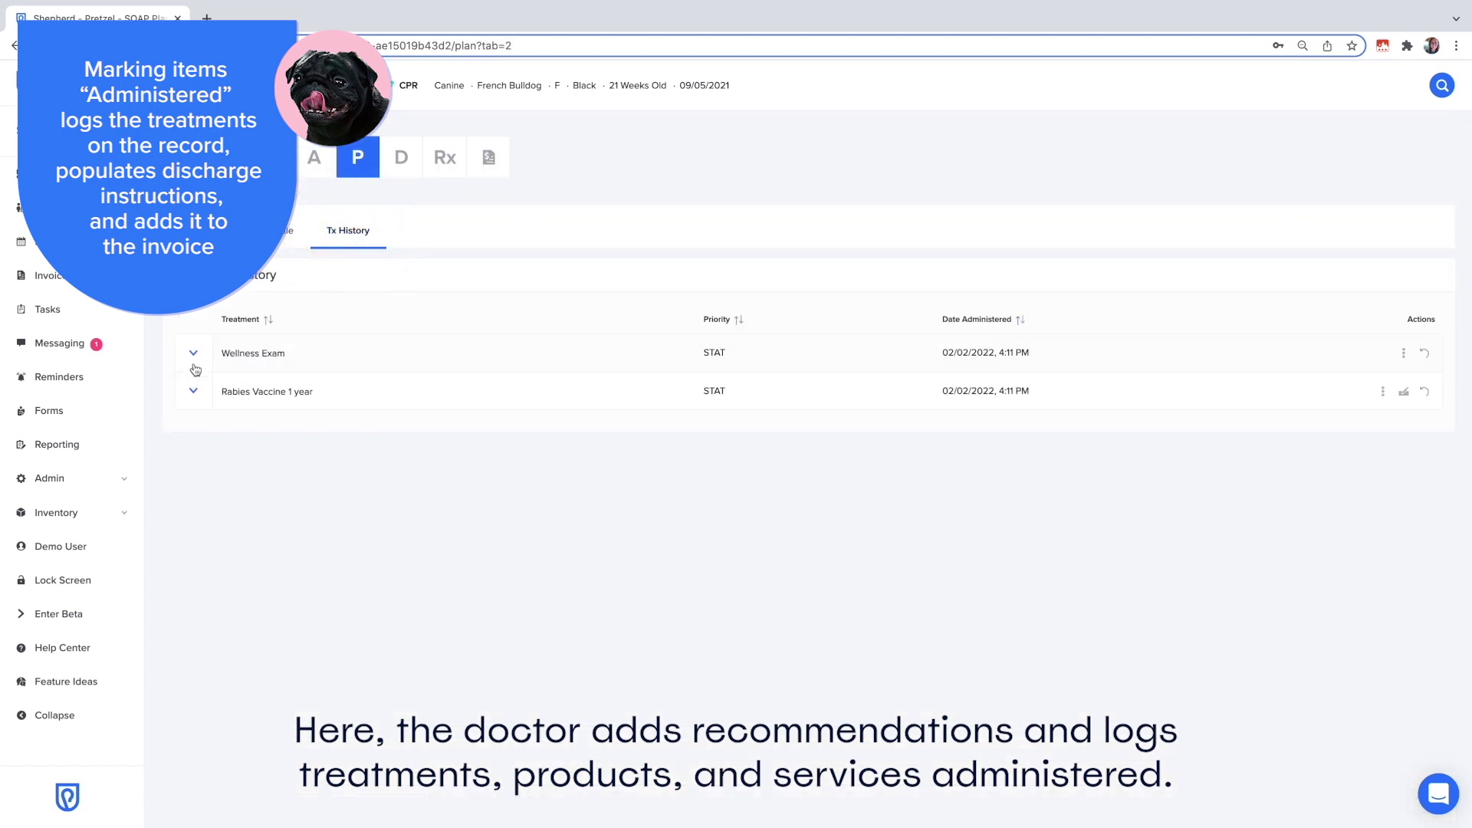
{"action": "left_click", "coordinate": [194, 391]}
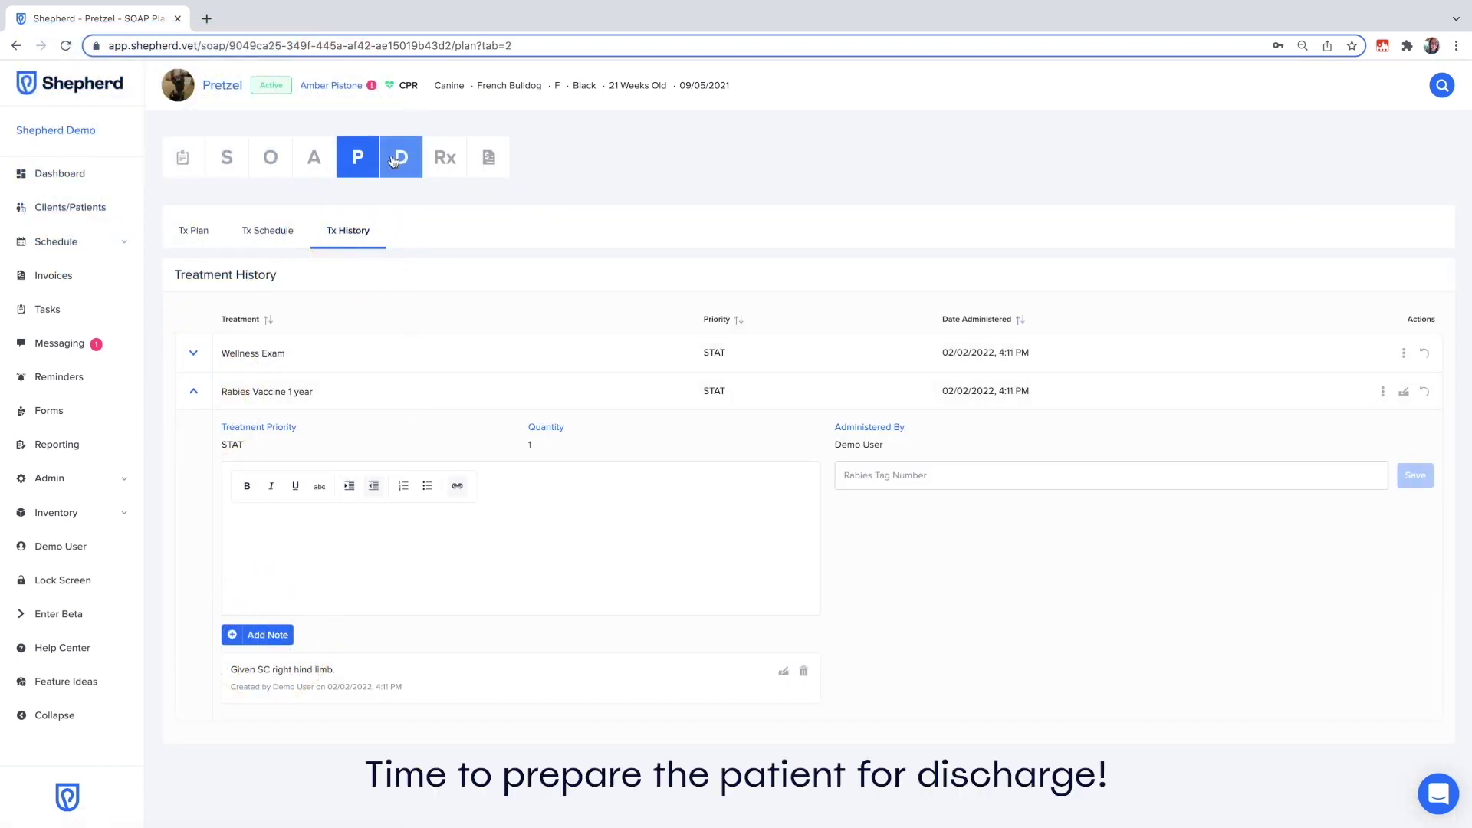
Step: Review the discharge instructions, starting and then cancelling a manual instruction
{"action": "left_click", "coordinate": [401, 157]}
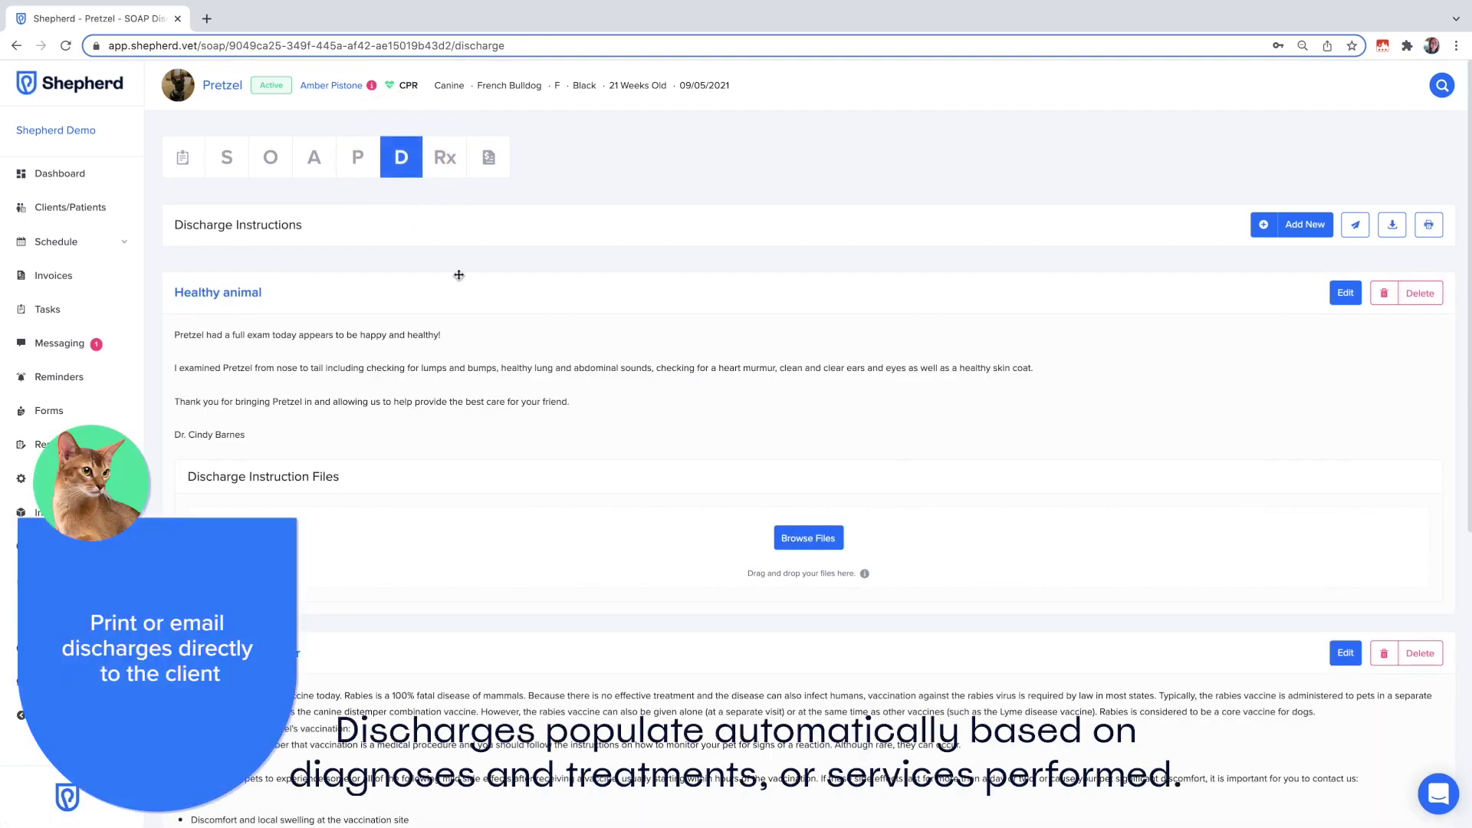
{"action": "left_click", "coordinate": [1305, 225]}
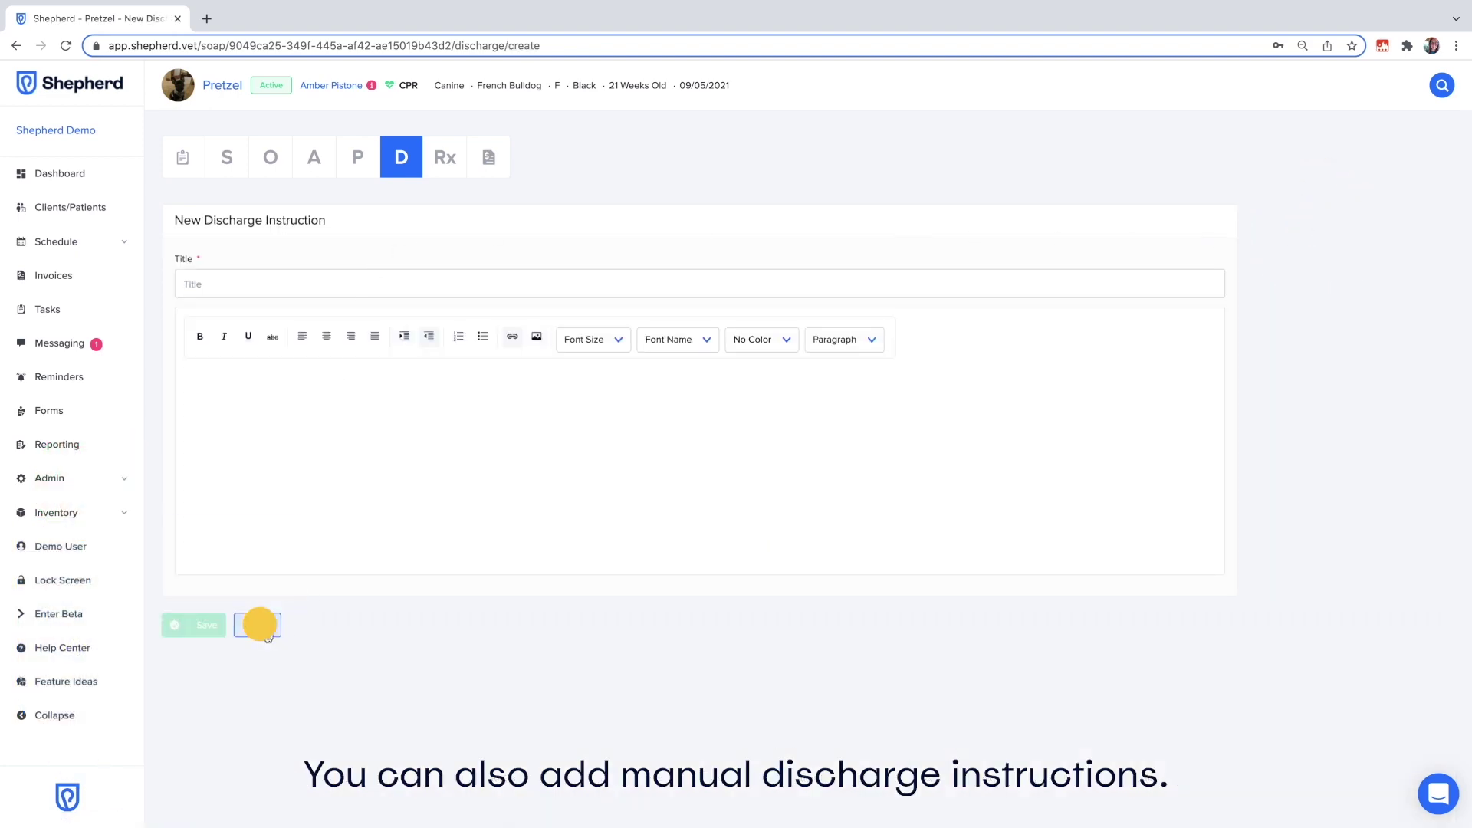
{"action": "left_click", "coordinate": [260, 625]}
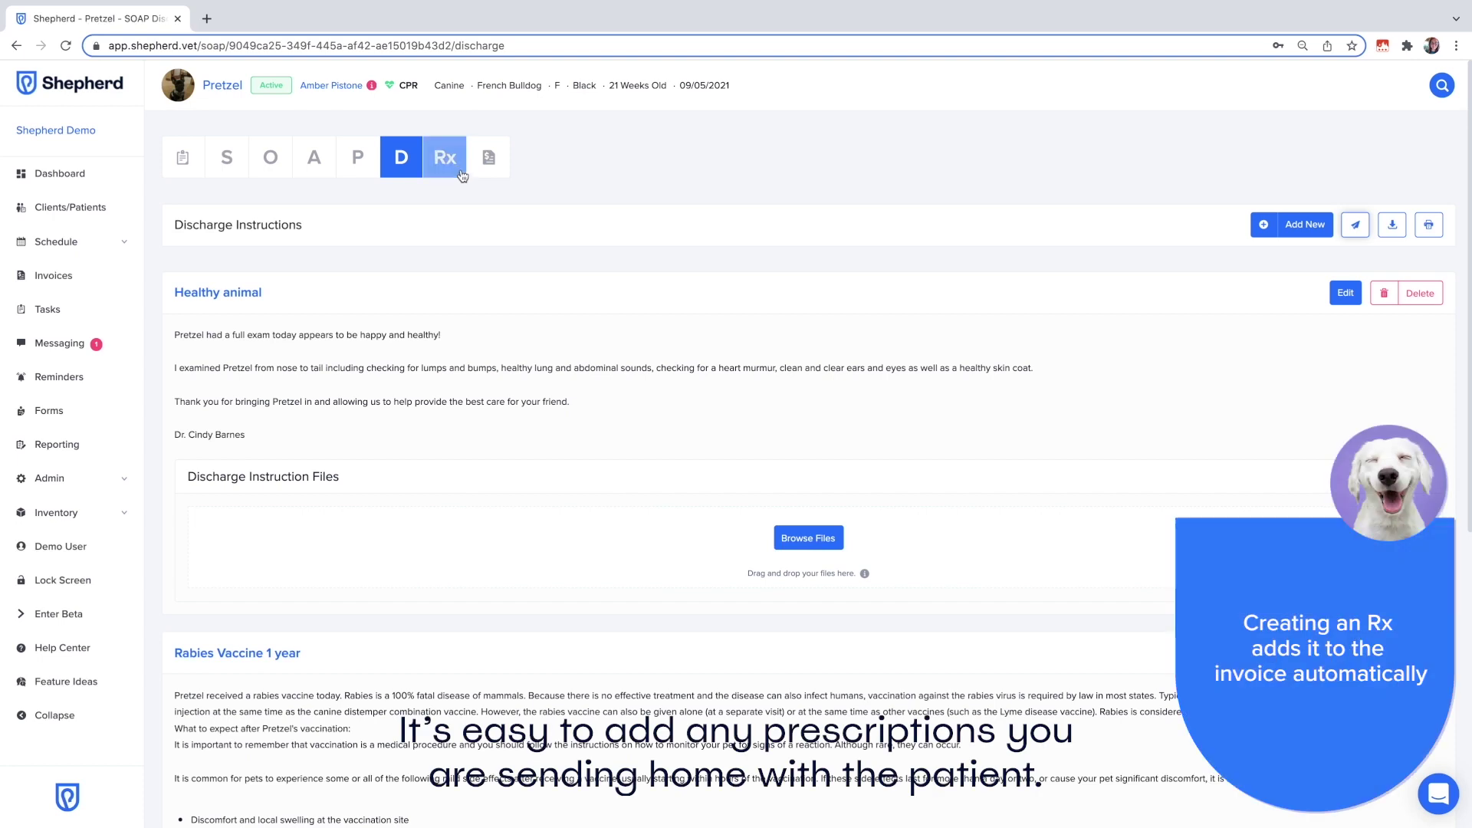
Step: Save a Heartgard Plus 26-50lbs #6 prescription, quantity 1, for Pretzel
{"action": "left_click", "coordinate": [445, 157]}
{"action": "left_click", "coordinate": [1405, 221]}
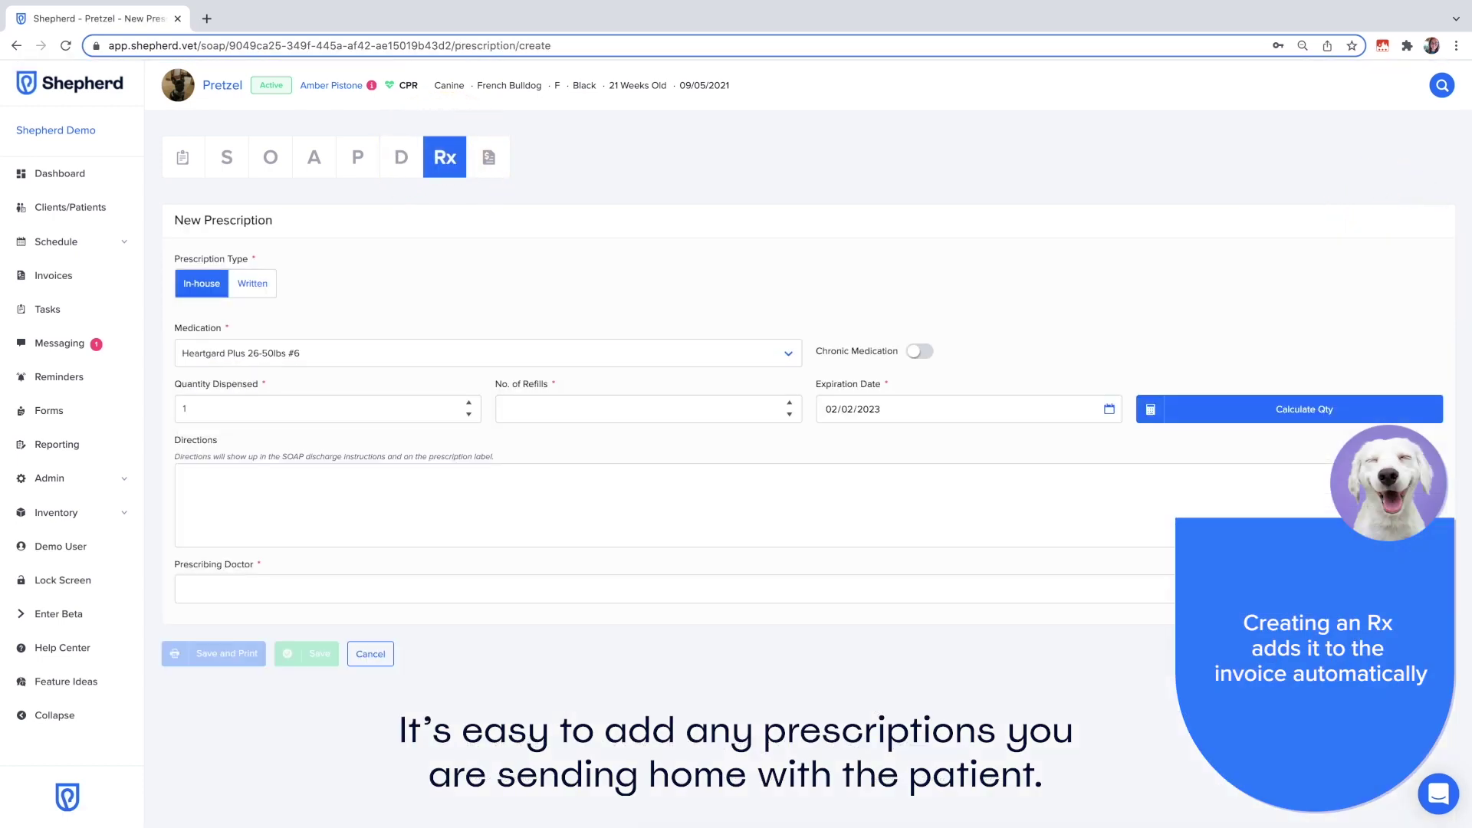
{"action": "left_click", "coordinate": [306, 654]}
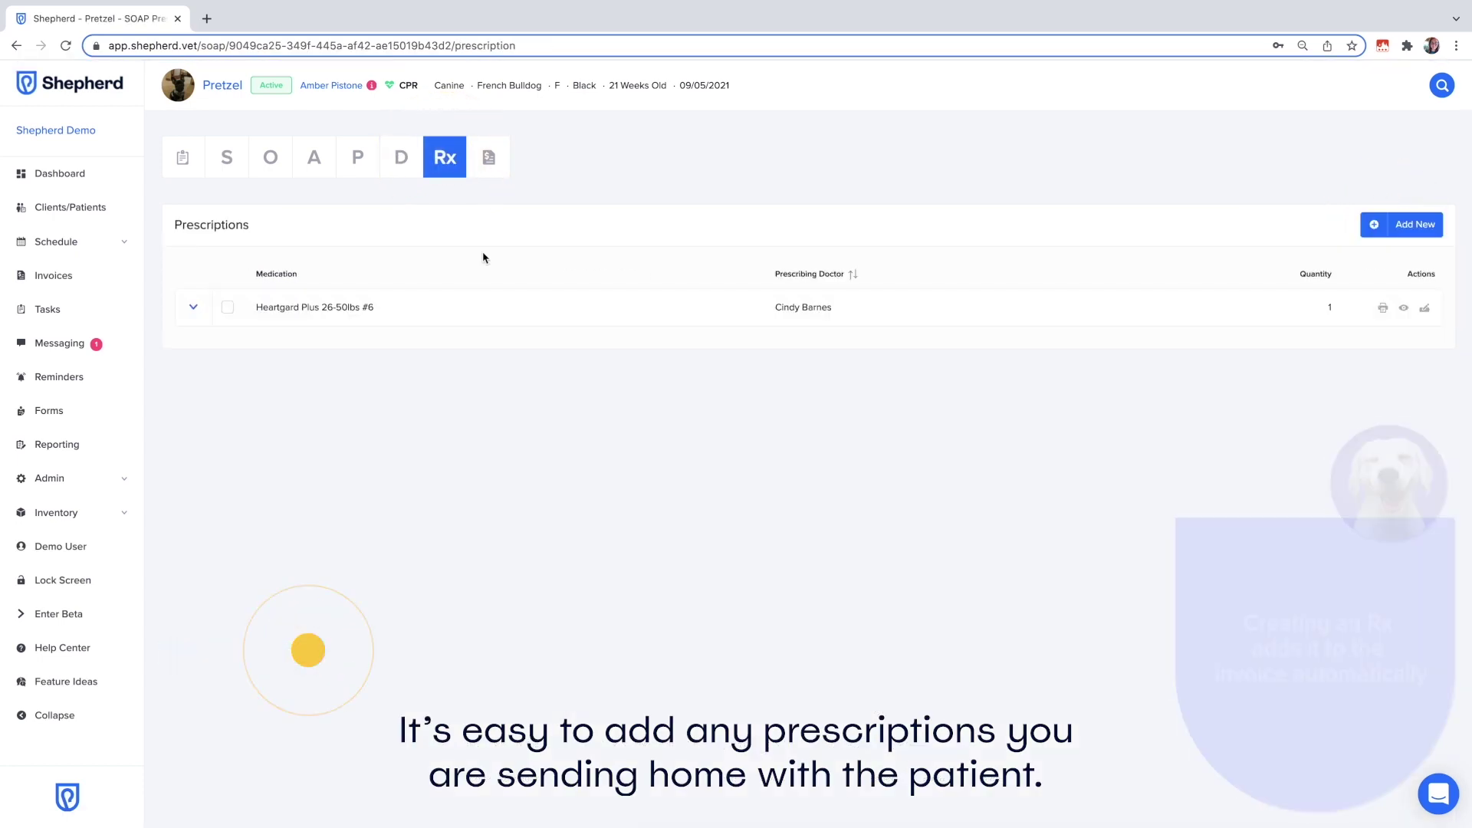
{"action": "left_click", "coordinate": [488, 158]}
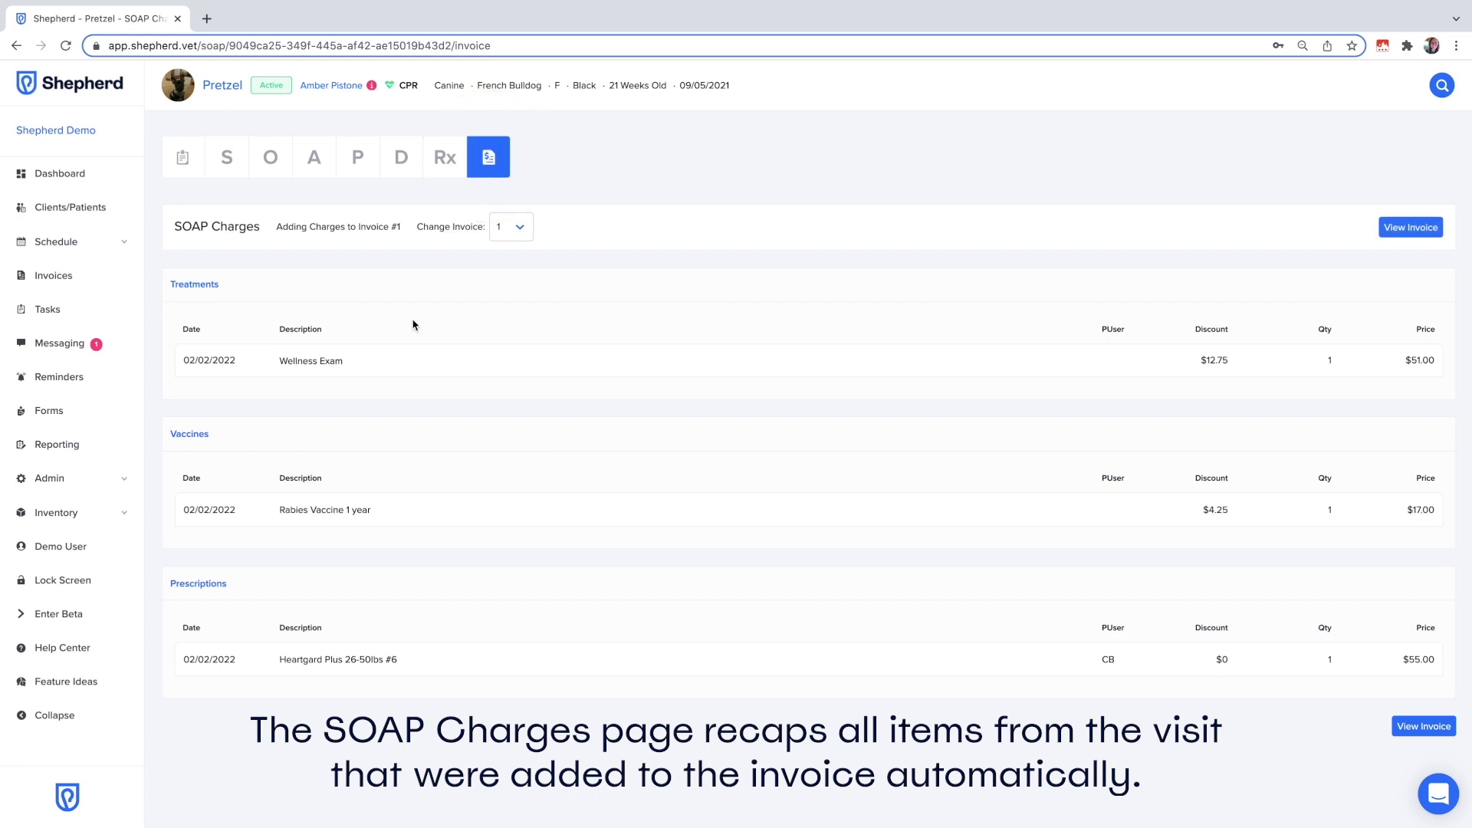
Step: Open Invoice #1 for editing, showing the $228.87 outstanding balance
{"action": "left_click", "coordinate": [1410, 227]}
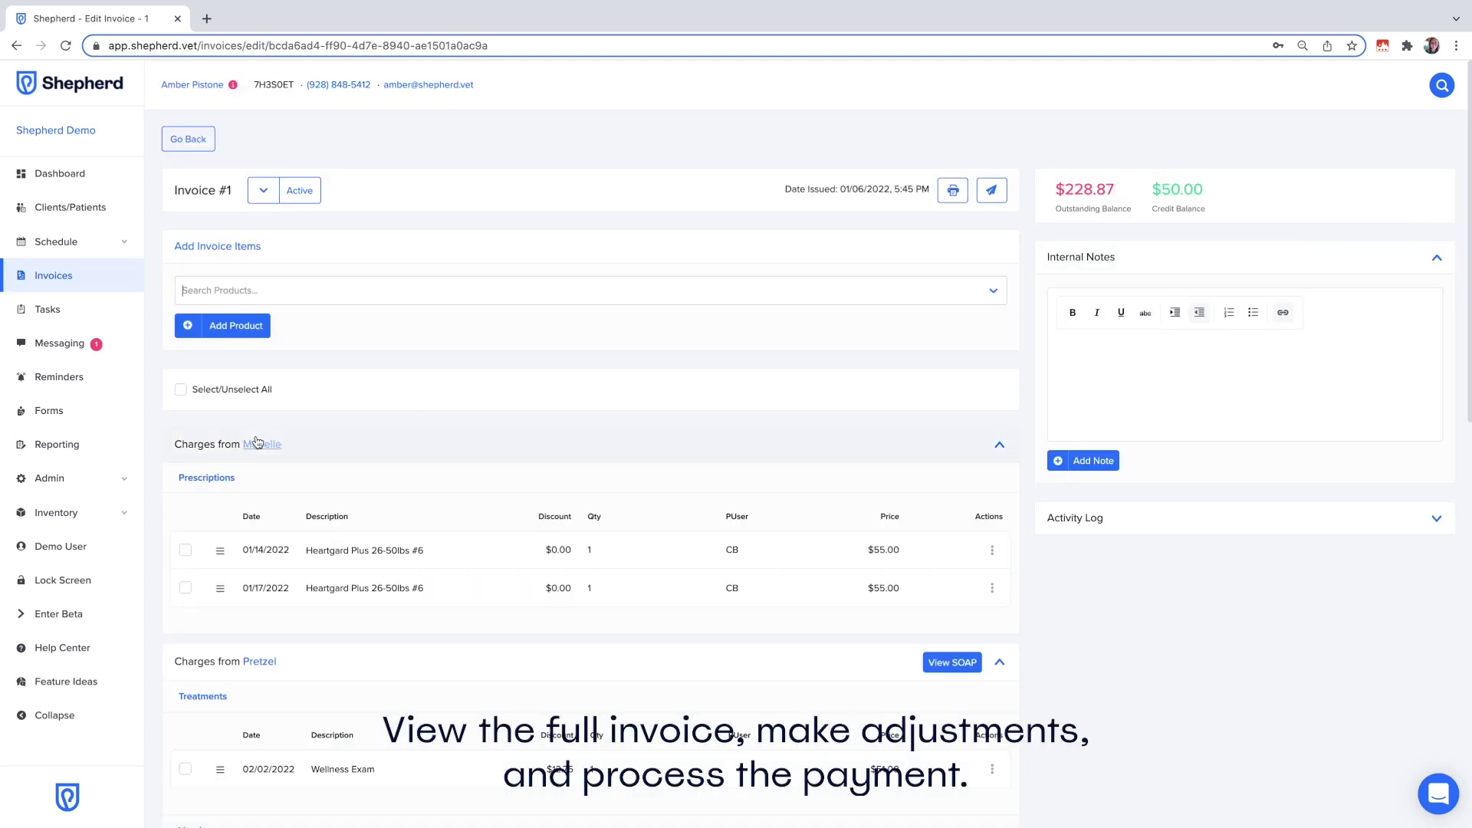
Step: Set Pretzel's SOAP record status to Locked, then start a support chat conversation
{"action": "left_click", "coordinate": [950, 662]}
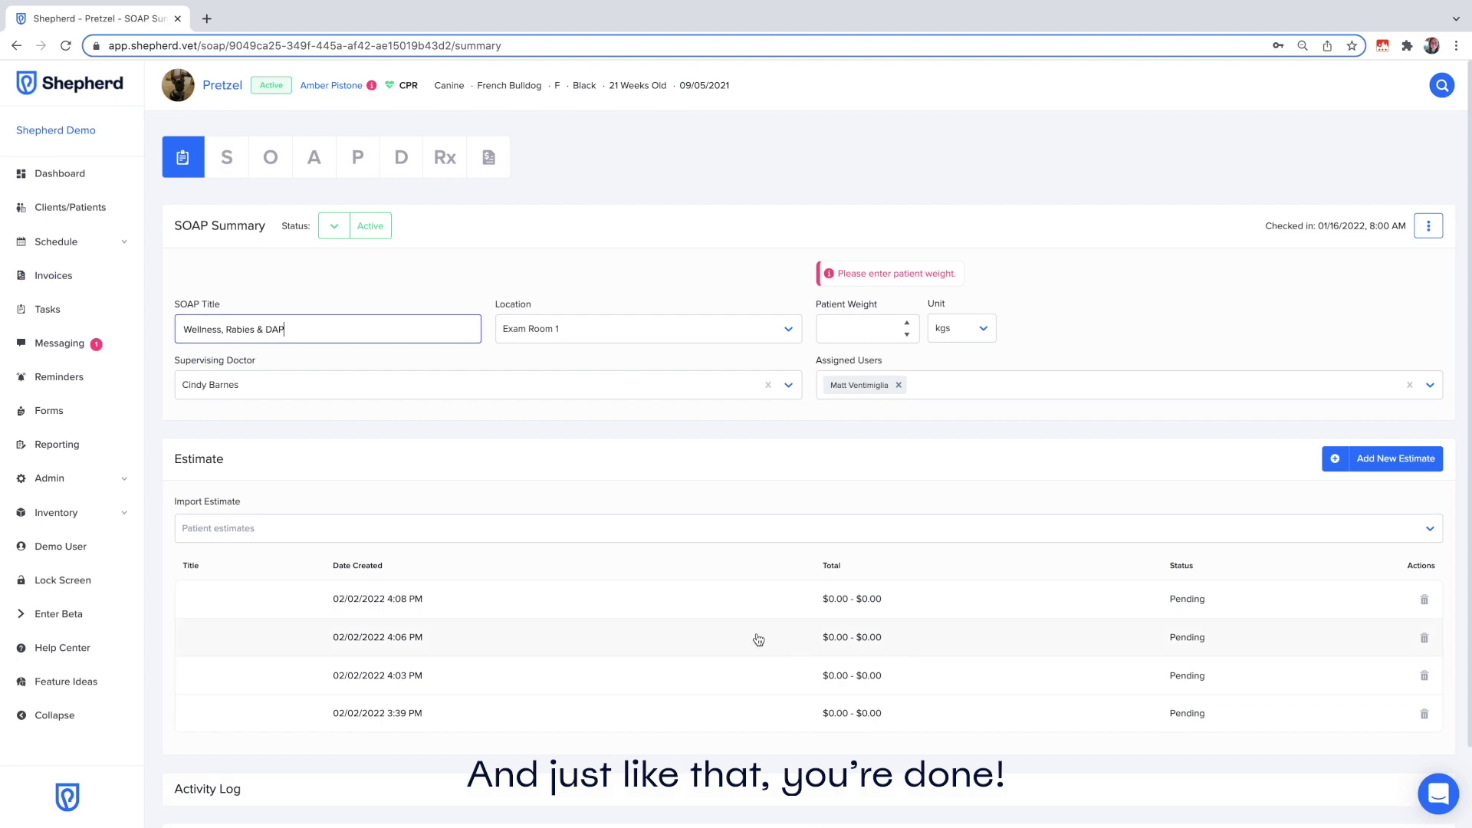
{"action": "left_click", "coordinate": [359, 226]}
{"action": "left_click", "coordinate": [345, 341]}
{"action": "left_click", "coordinate": [601, 462]}
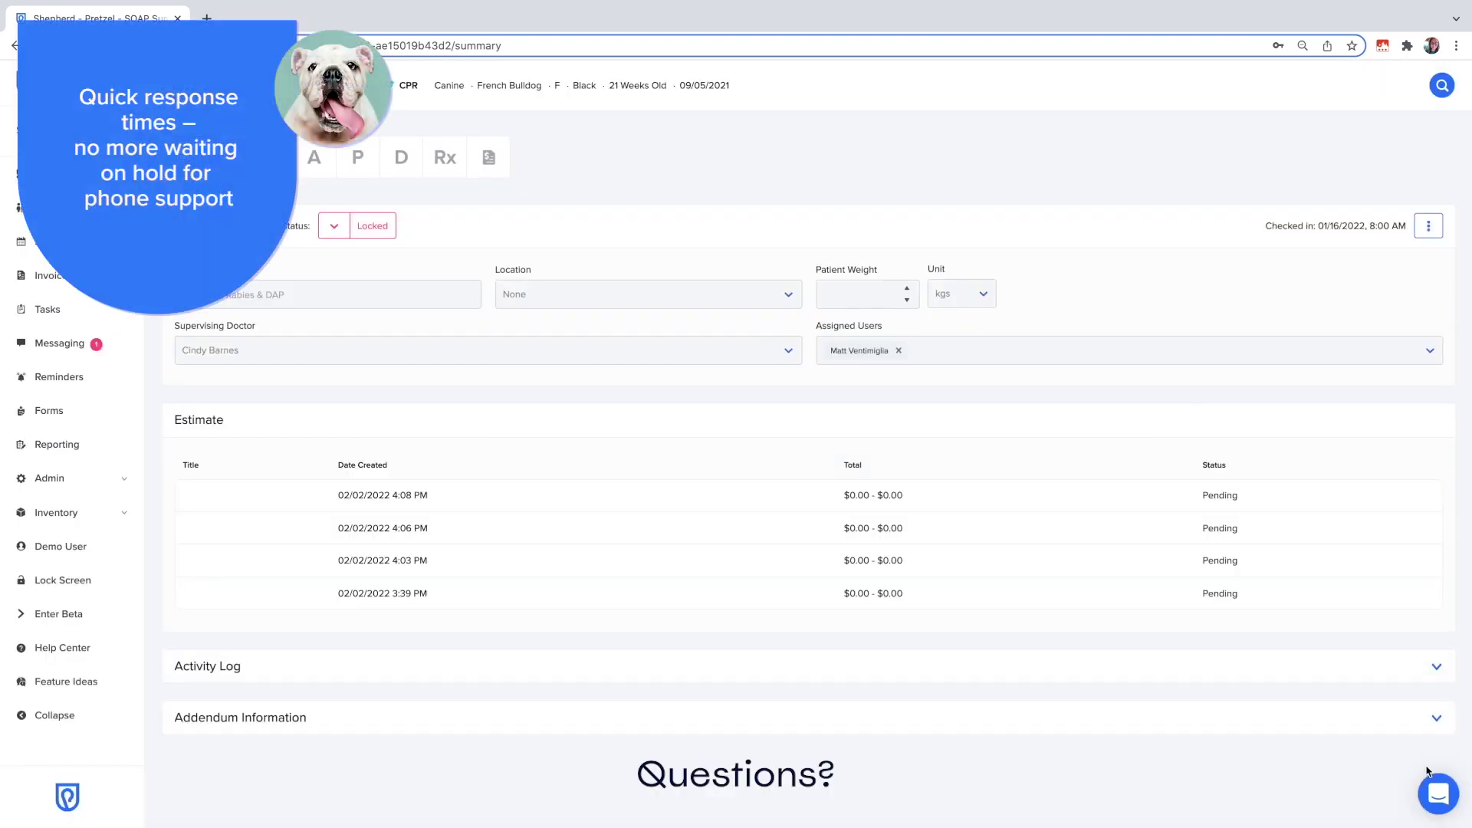
{"action": "left_click", "coordinate": [1437, 792]}
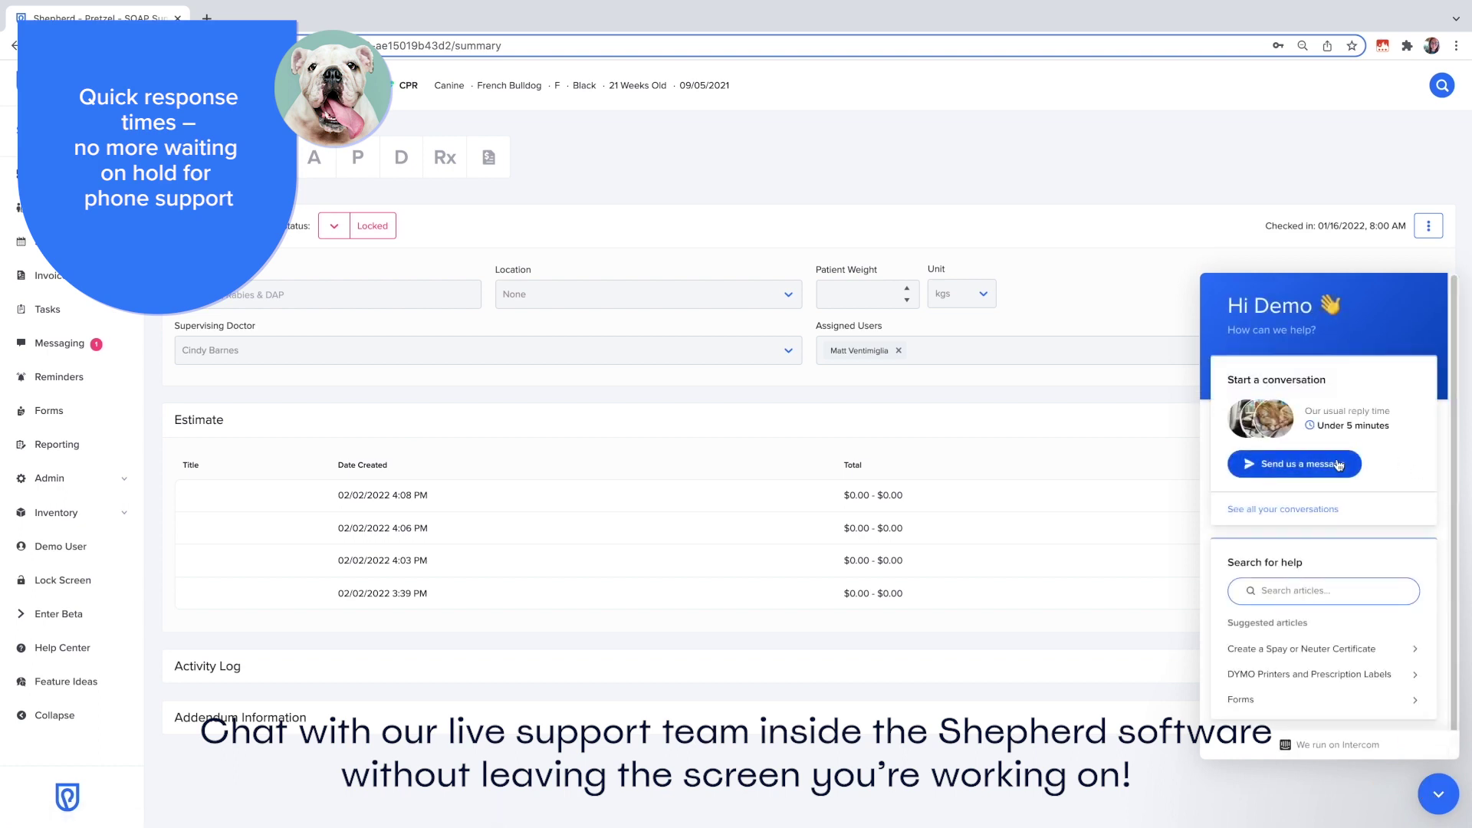
{"action": "left_click", "coordinate": [1334, 463]}
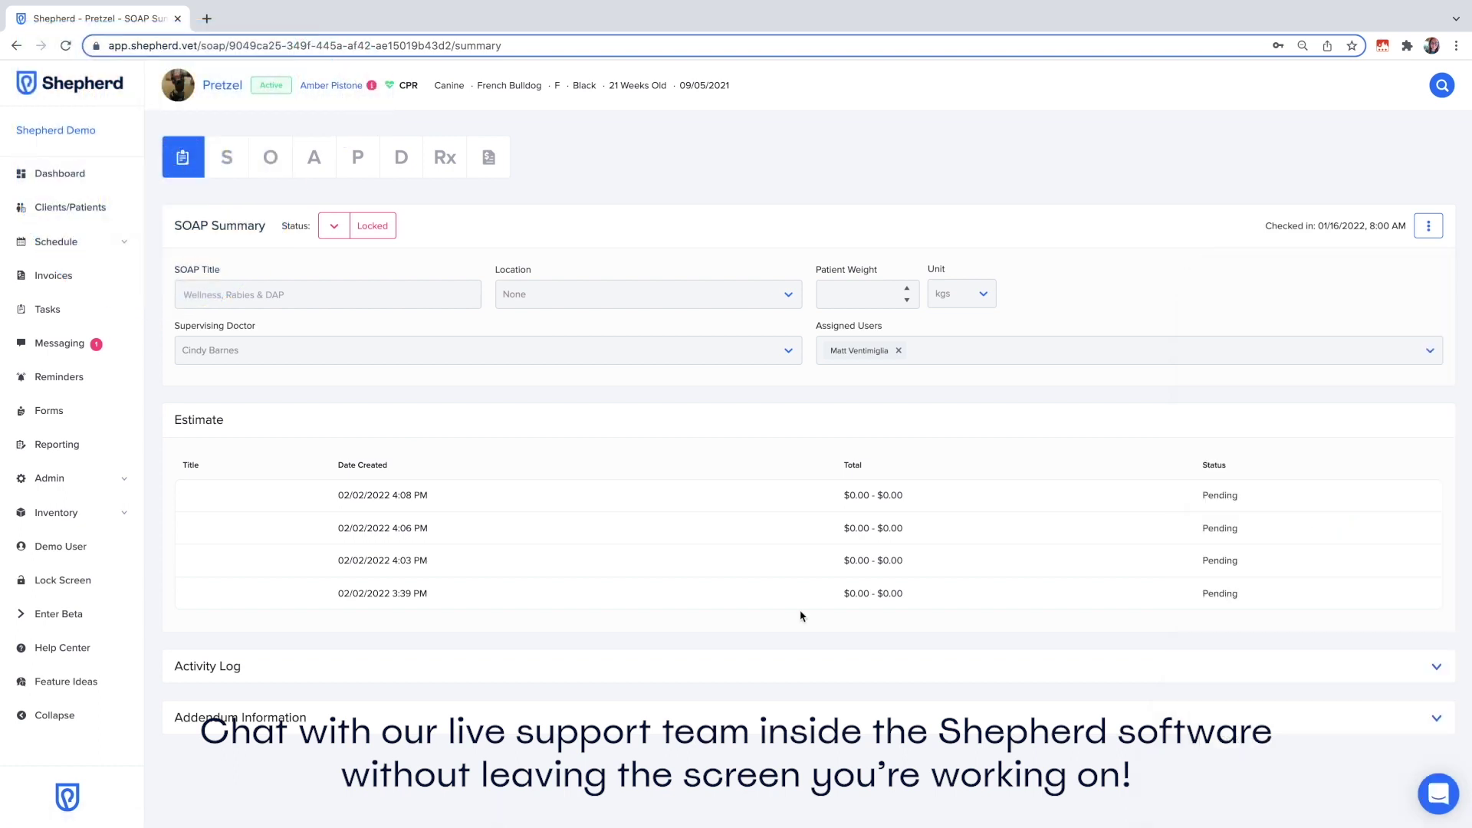